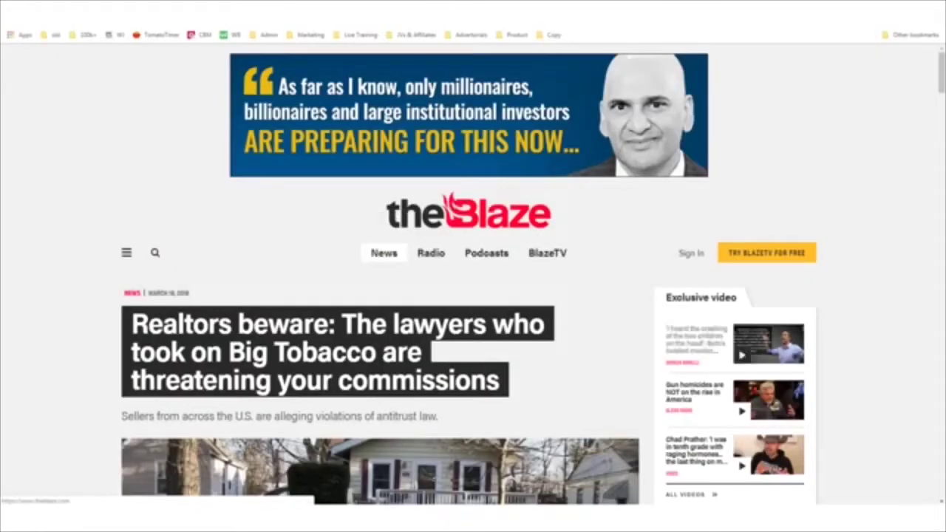
# Examine the headline of the article about lawyers threatening realtors' commissions, highlighting its text briefly.
pyautogui.scroll(-3, 473, 273)
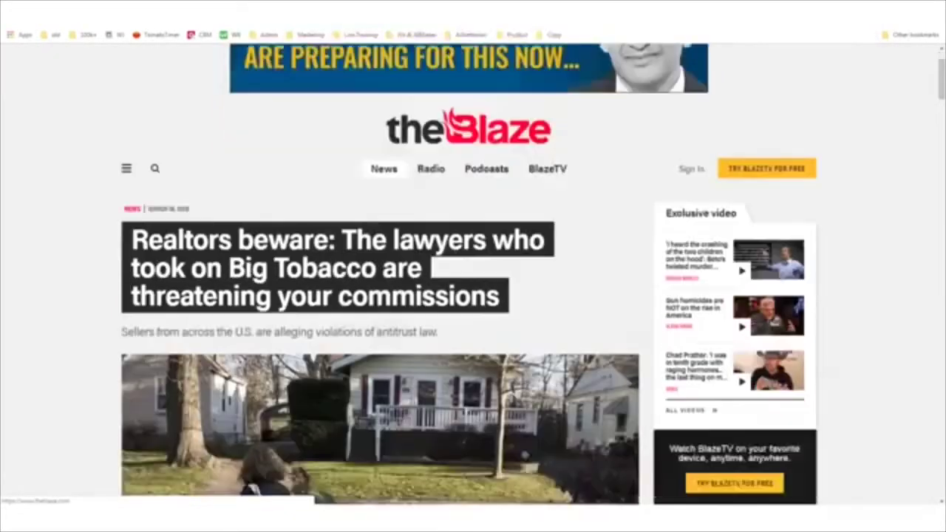
pyautogui.scroll(3, 473, 273)
pyautogui.scroll(-2, 473, 274)
pyautogui.moveTo(132, 176); pyautogui.dragTo(736, 149)
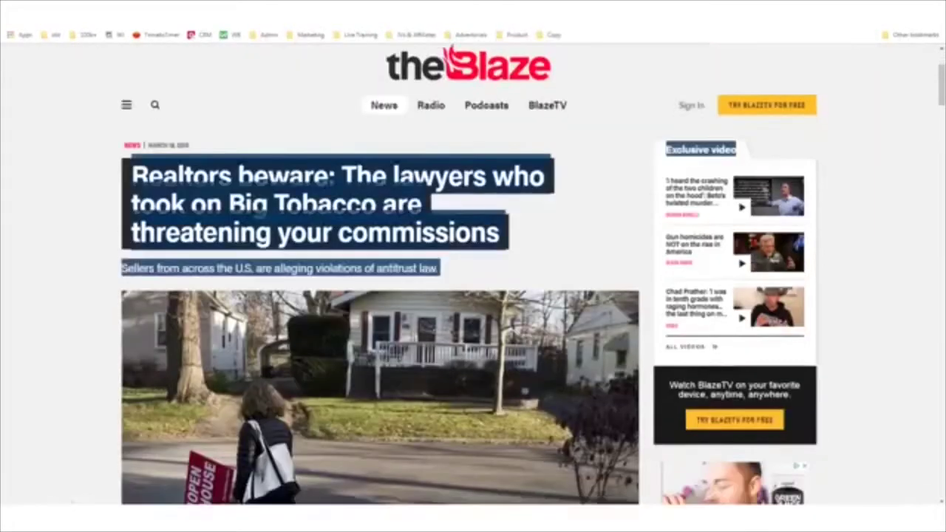
pyautogui.moveTo(131, 176); pyautogui.dragTo(318, 204)
pyautogui.click(517, 161)
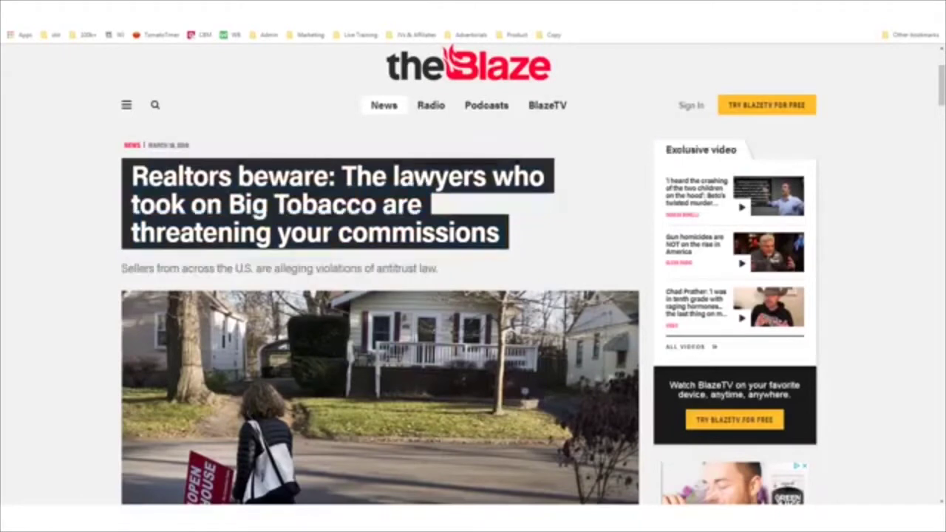
# Examine the Taboola feed below the article, covering the premium T-shirts ad and the Target discount and 5 Stocks ads.
pyautogui.scroll(-1, 473, 274)
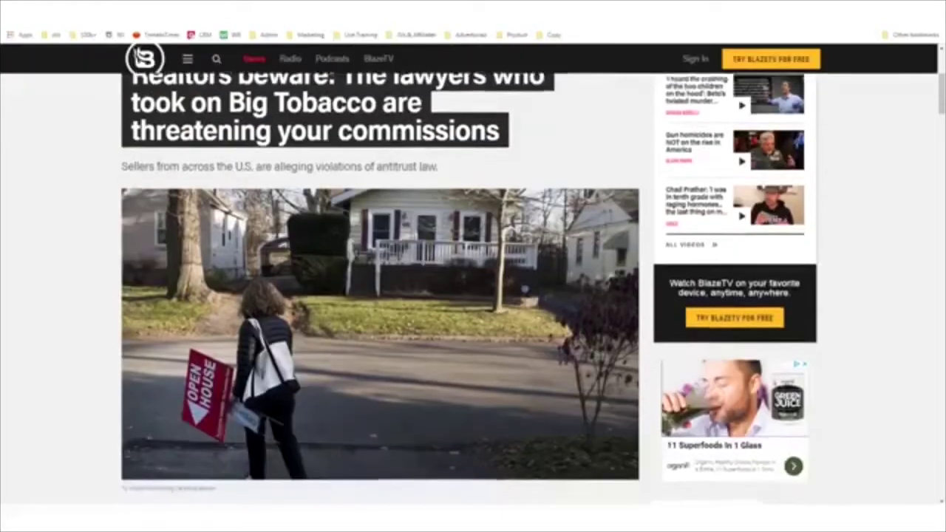
pyautogui.scroll(-3, 473, 274)
pyautogui.scroll(-15, 473, 288)
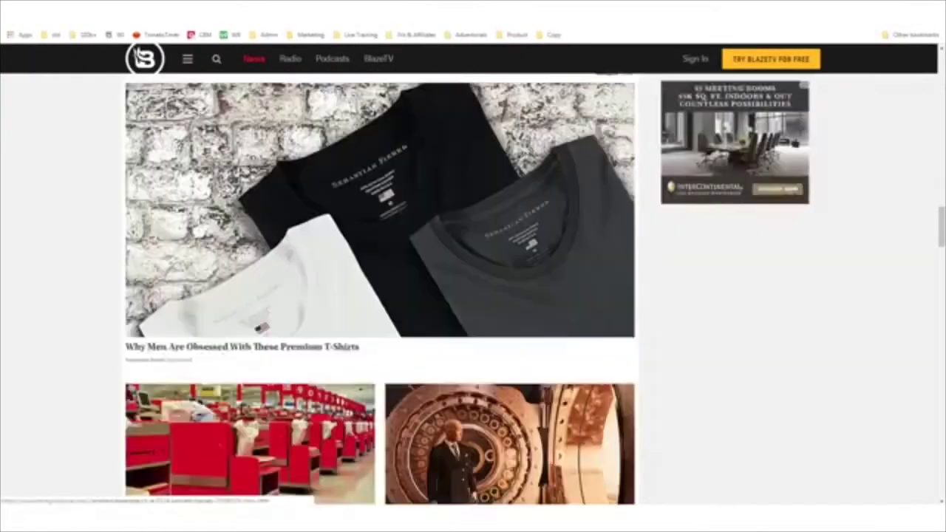
pyautogui.scroll(3, 473, 288)
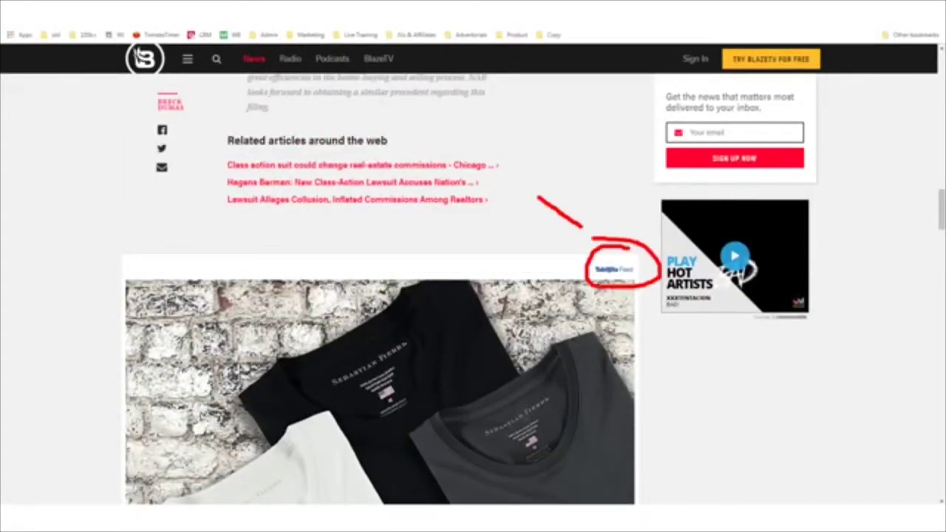
pyautogui.scroll(-2, 473, 288)
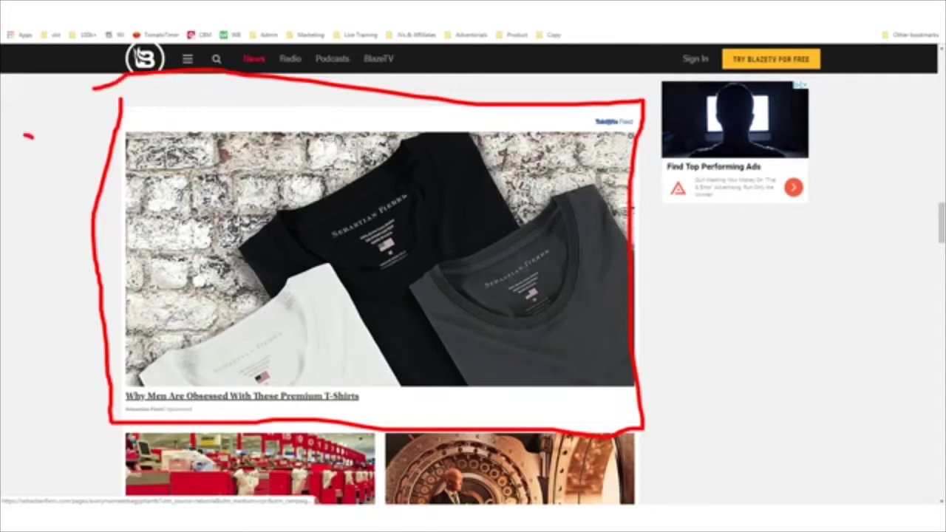
pyautogui.scroll(-5, 380, 288)
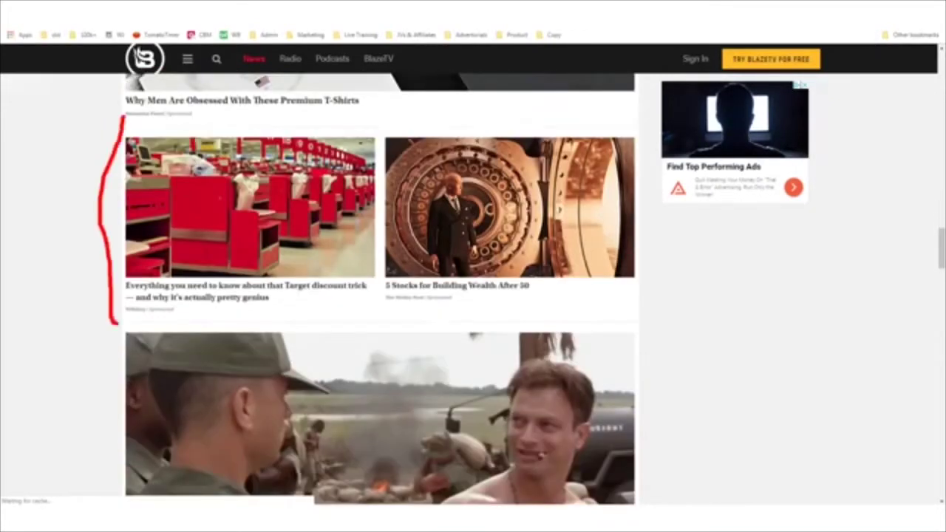
# Enlarge the page and mark the advertiser names and Sponsored labels under the Target discount and 5 Stocks ads in red.
pyautogui.hotkey('ctrl', '+')
pyautogui.hotkey('ctrl', '+')
pyautogui.scroll(1, 380, 289)
pyautogui.moveTo(130, 339); pyautogui.dragTo(157, 339)
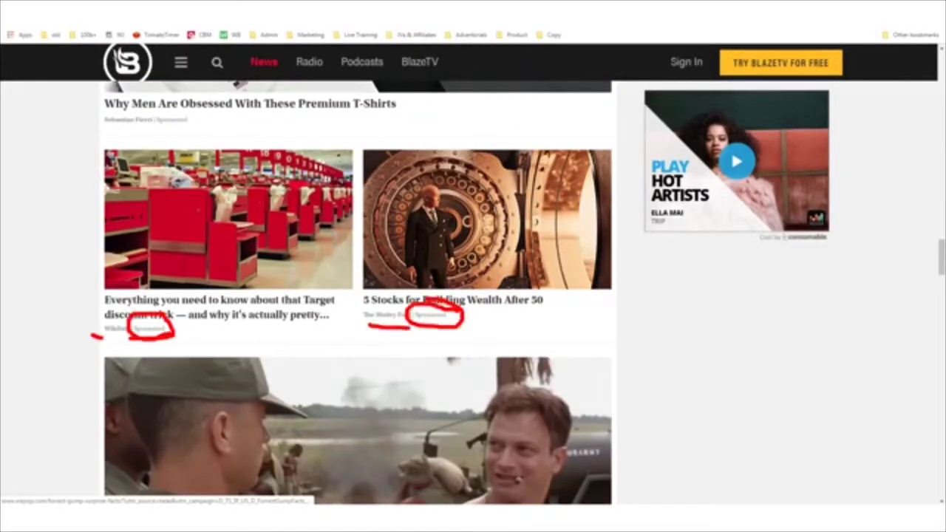
# Outline the California solar ad in the sponsored feed in red and underline its headline.
pyautogui.scroll(-4, 358, 292)
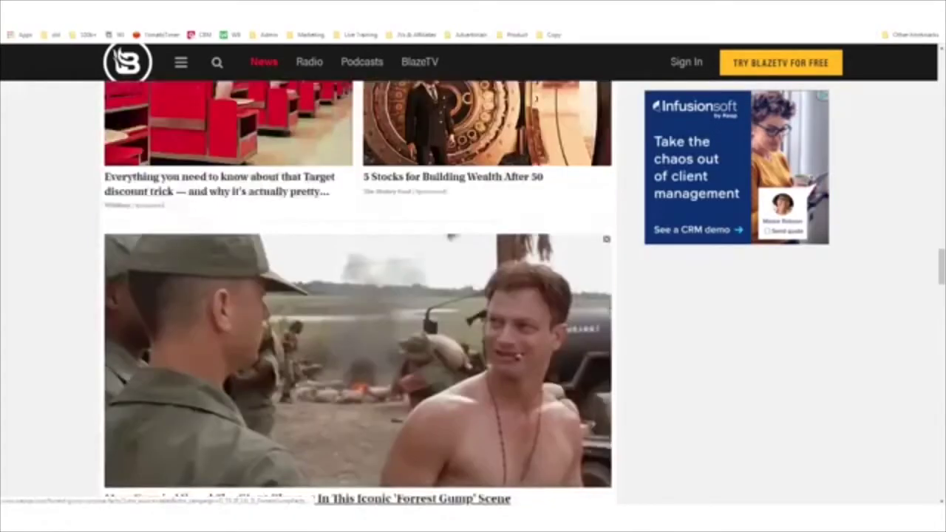
pyautogui.scroll(-5, 358, 292)
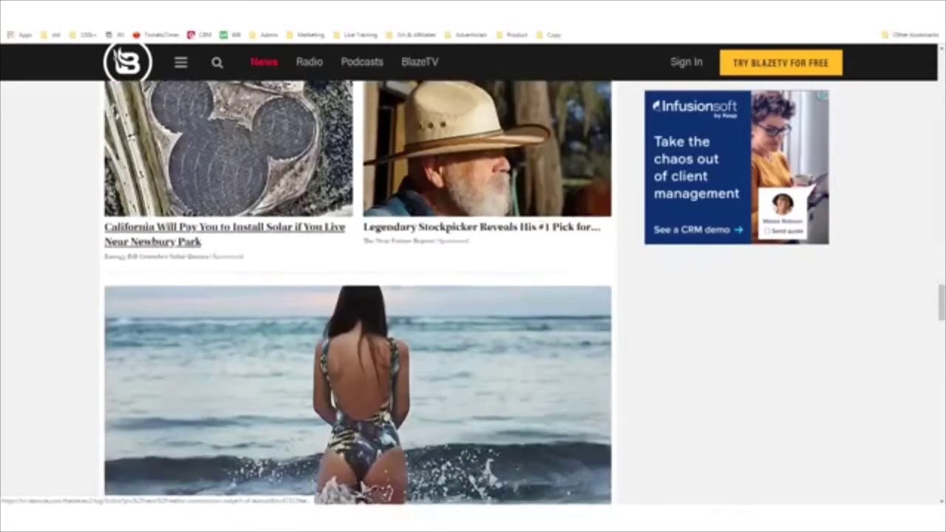
pyautogui.scroll(1, 358, 292)
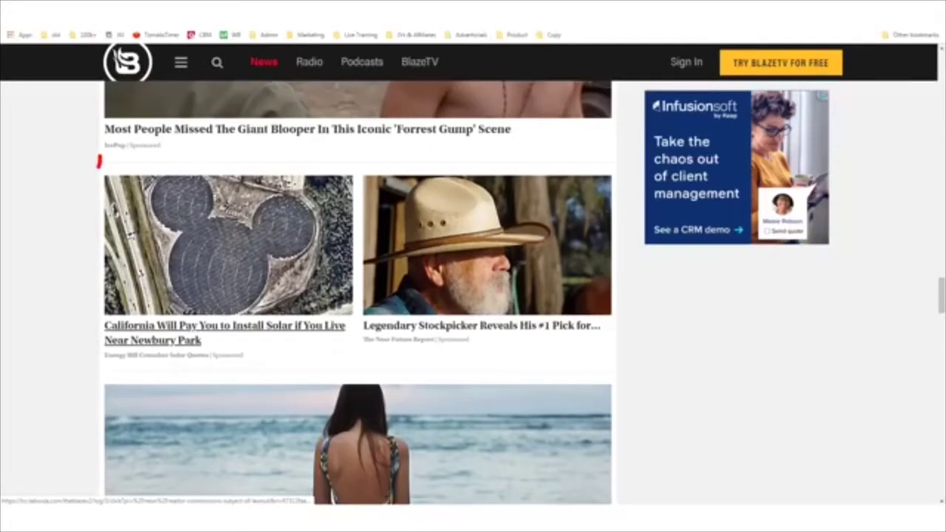
pyautogui.moveTo(98, 165); pyautogui.dragTo(83, 299)
pyautogui.moveTo(98, 362)
pyautogui.mouseDown()
pyautogui.moveTo(338, 370)
pyautogui.moveTo(374, 194)
pyautogui.moveTo(44, 159)
pyautogui.moveTo(94, 186)
pyautogui.mouseUp()
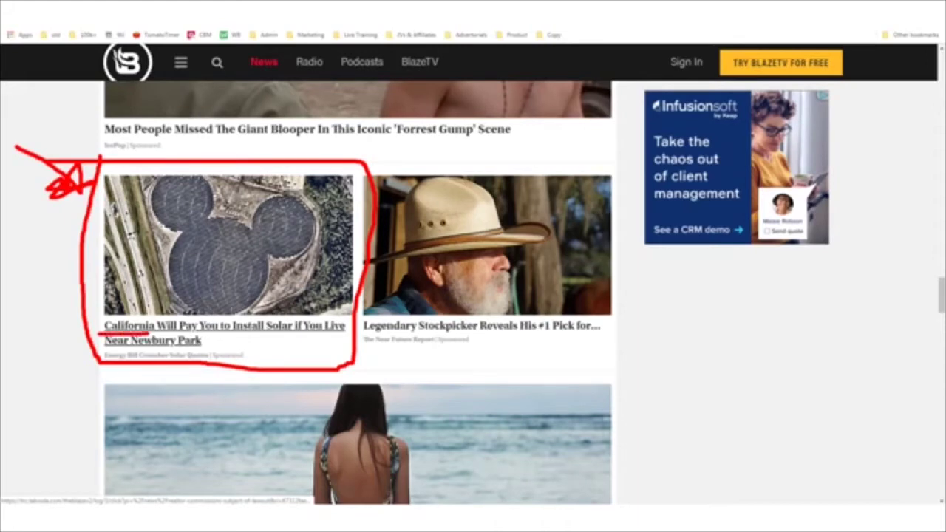
pyautogui.moveTo(148, 333); pyautogui.dragTo(322, 339)
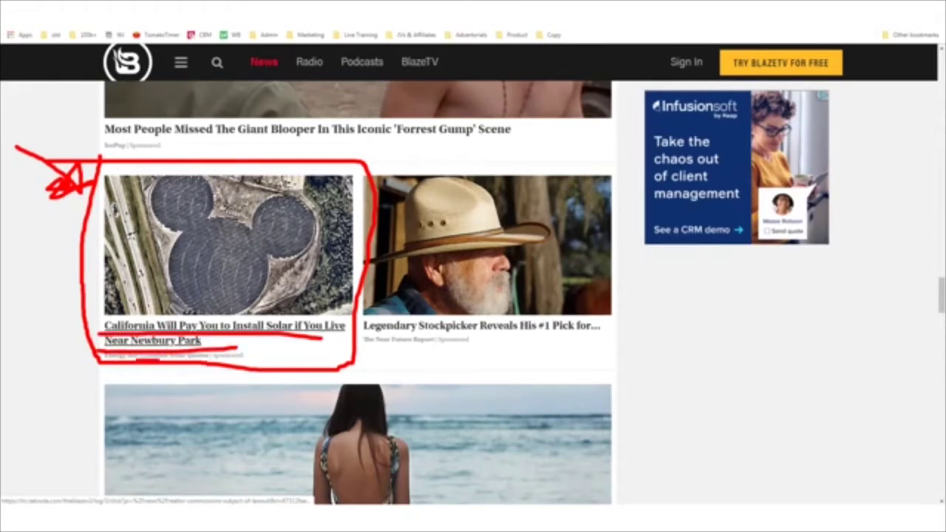
# Switch to the WeeklyPenny solar page and draw a red box around its Newbury Park headline.
pyautogui.press('Right')
pyautogui.press('Right')
pyautogui.moveTo(232, 105); pyautogui.dragTo(232, 114)
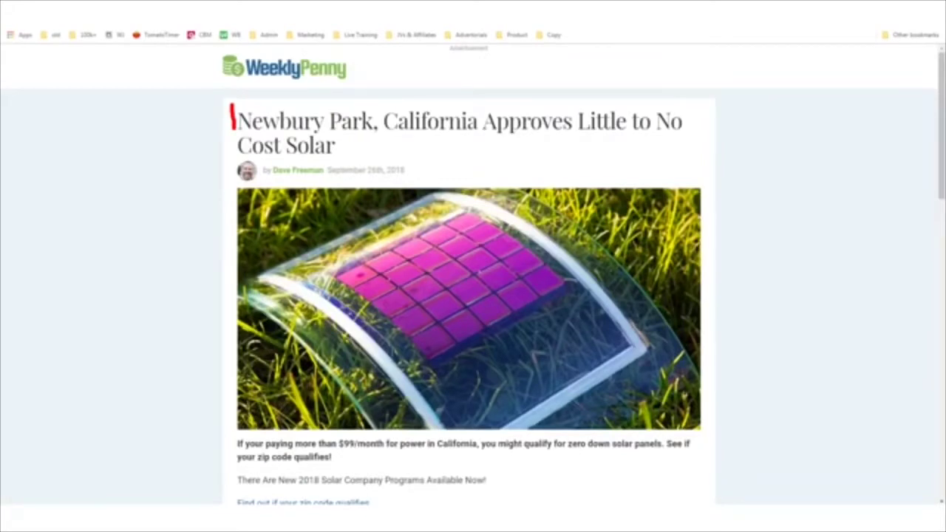
pyautogui.moveTo(277, 157)
pyautogui.mouseDown()
pyautogui.moveTo(625, 156)
pyautogui.moveTo(695, 105)
pyautogui.moveTo(229, 92)
pyautogui.mouseUp()
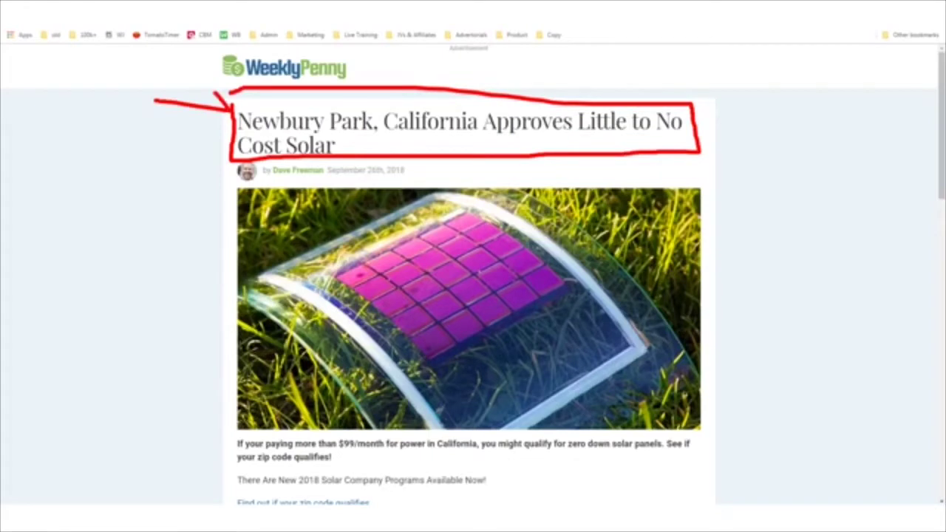
# Underline the $99/month sentence above How Does it Work in red, emphasizing "zero down solar panels", and mark the tax credit table.
pyautogui.scroll(-4, 472, 274)
pyautogui.moveTo(331, 148); pyautogui.dragTo(345, 153)
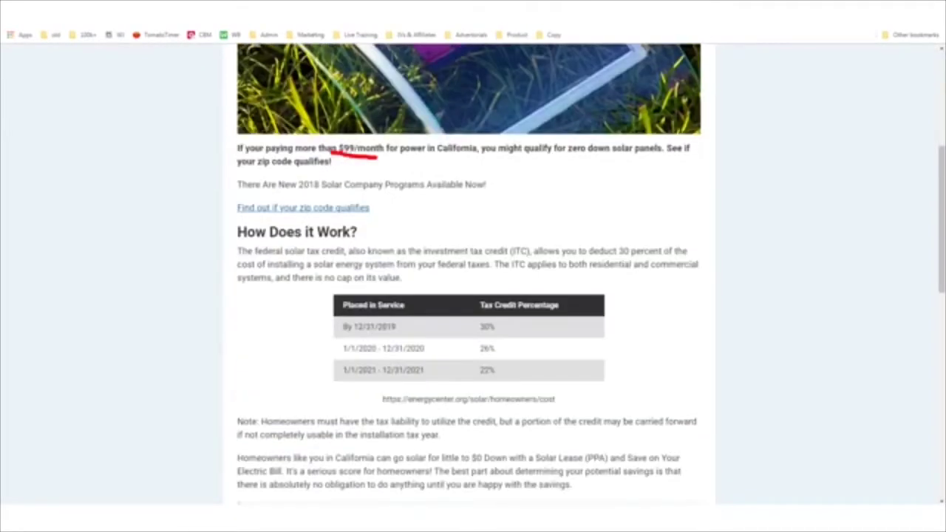
pyautogui.moveTo(415, 156); pyautogui.dragTo(676, 150)
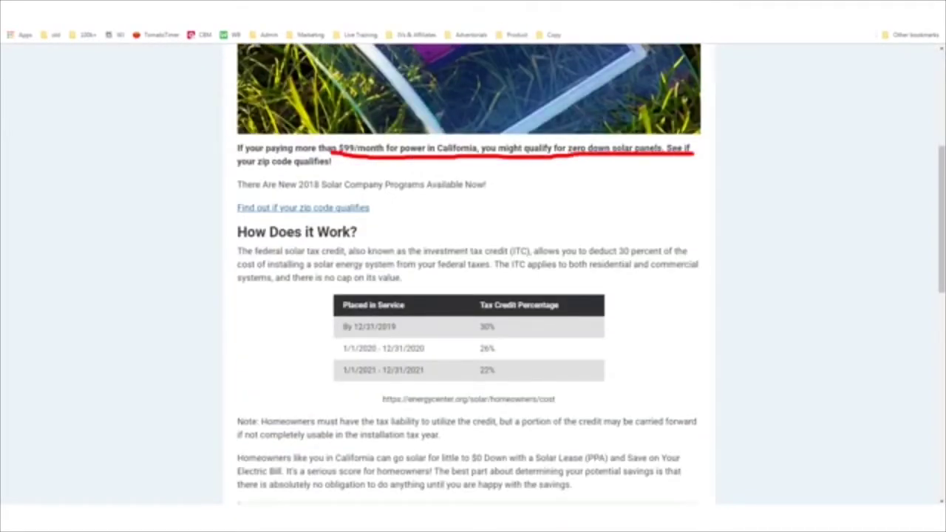
pyautogui.moveTo(559, 164); pyautogui.dragTo(650, 166)
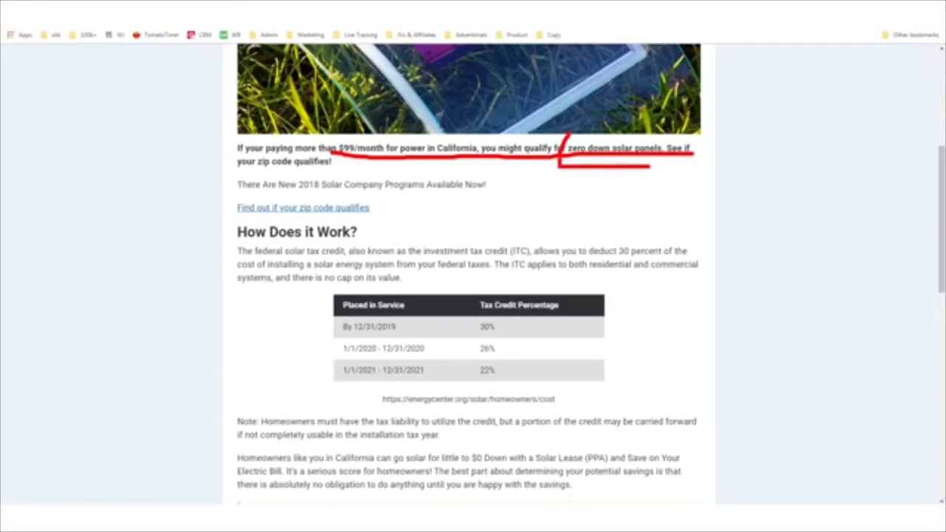
pyautogui.moveTo(350, 389)
pyautogui.mouseDown()
pyautogui.moveTo(591, 289)
pyautogui.moveTo(235, 293)
pyautogui.mouseUp()
# Draw a red outline around the Learn More link below the US state map, and clear the annotations.
pyautogui.scroll(-7, 468, 273)
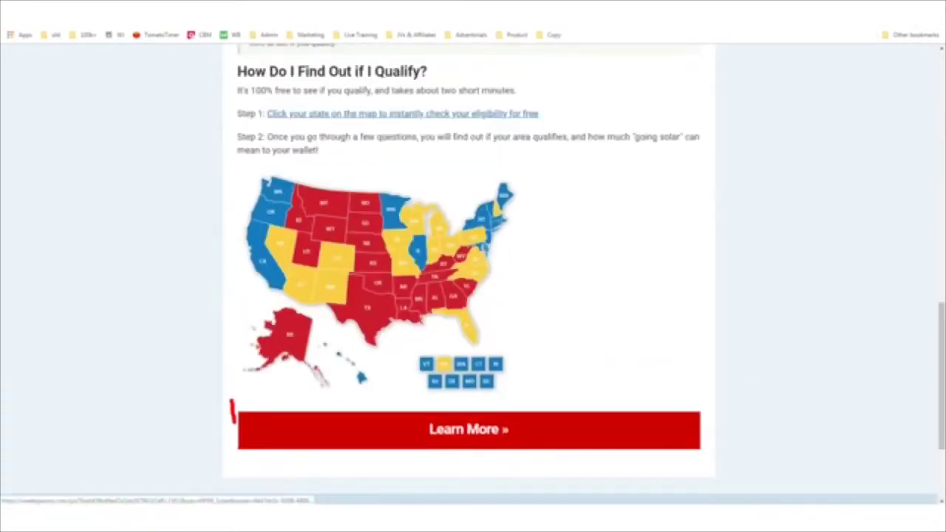
pyautogui.moveTo(233, 451)
pyautogui.mouseDown()
pyautogui.moveTo(464, 473)
pyautogui.moveTo(707, 410)
pyautogui.moveTo(583, 395)
pyautogui.moveTo(245, 400)
pyautogui.mouseUp()
pyautogui.moveTo(219, 154)
pyautogui.mouseDown()
pyautogui.moveTo(198, 250)
pyautogui.moveTo(209, 390)
pyautogui.moveTo(587, 211)
pyautogui.moveTo(41, 158)
pyautogui.mouseUp()
pyautogui.press('Escape')
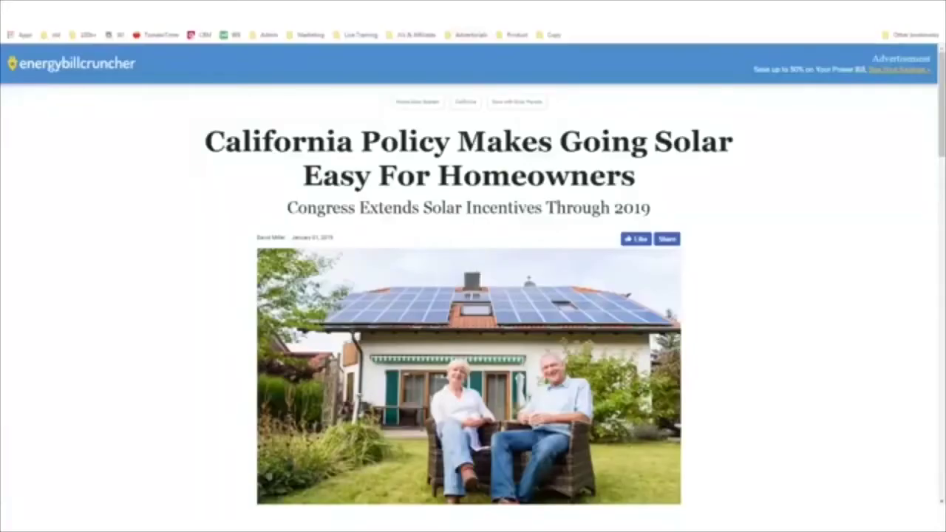
# In the "20 Places Where $150K Is Enough To Retire" article, box the See Also ad links in red and add an arrow.
pyautogui.moveTo(205, 141); pyautogui.dragTo(291, 141)
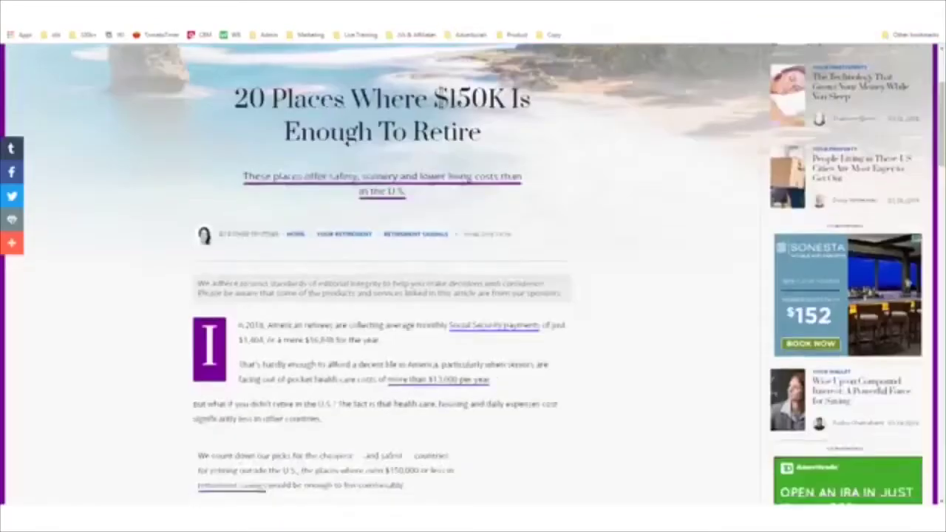
pyautogui.scroll(-10, 473, 273)
pyautogui.scroll(5, 473, 273)
pyautogui.scroll(-2, 473, 274)
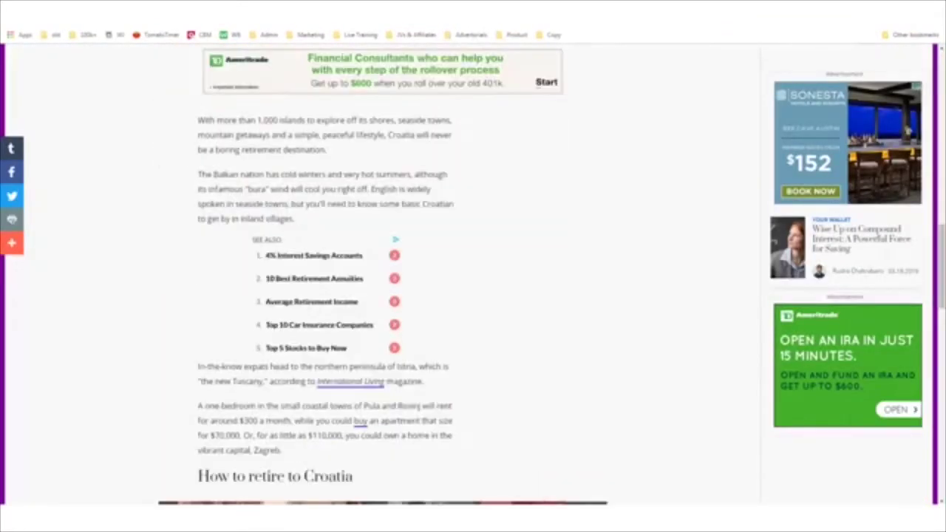
pyautogui.moveTo(244, 319)
pyautogui.mouseDown()
pyautogui.moveTo(476, 368)
pyautogui.moveTo(440, 199)
pyautogui.moveTo(150, 222)
pyautogui.mouseUp()
pyautogui.moveTo(120, 133); pyautogui.dragTo(156, 175)
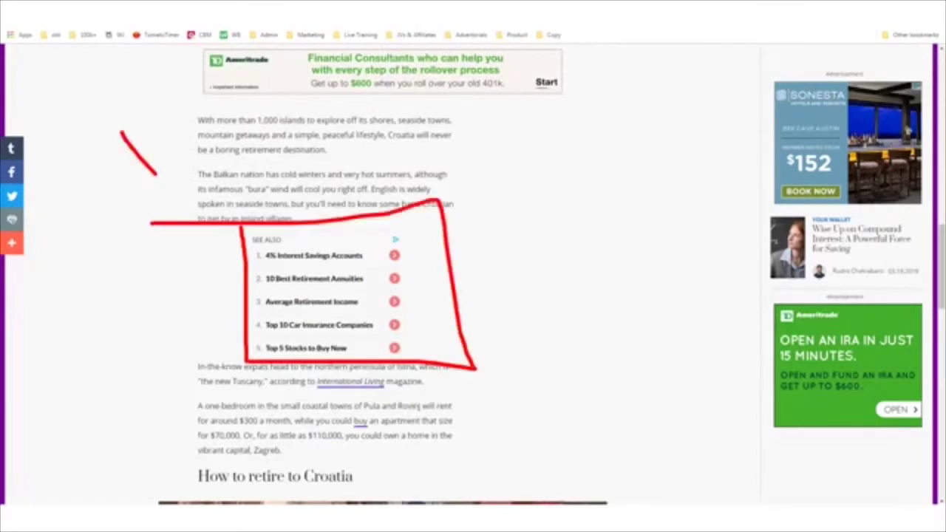
pyautogui.moveTo(195, 203)
pyautogui.mouseDown()
pyautogui.moveTo(148, 201)
pyautogui.moveTo(237, 207)
pyautogui.mouseUp()
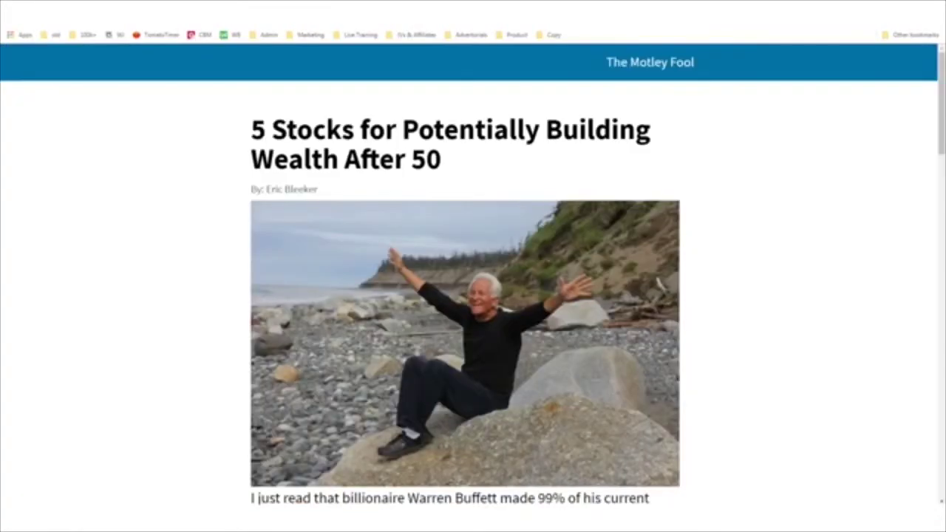
# Examine the "5 Stocks for Potentially Building Wealth After 50" page from its headline to the email signup form.
pyautogui.moveTo(251, 130)
pyautogui.mouseDown()
pyautogui.moveTo(355, 131)
pyautogui.moveTo(266, 132)
pyautogui.moveTo(313, 132)
pyautogui.moveTo(428, 159)
pyautogui.mouseUp()
pyautogui.click(429, 159)
pyautogui.scroll(-11, 429, 159)
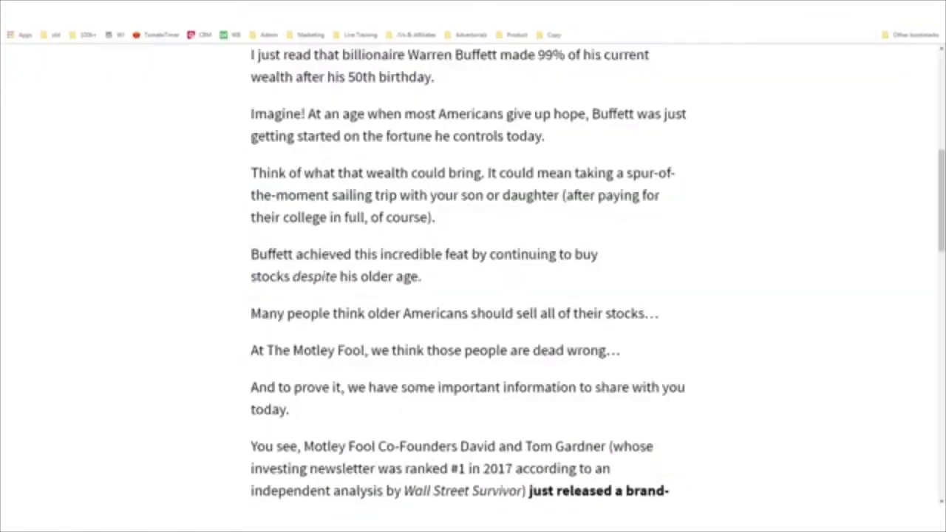
pyautogui.scroll(-10, 468, 273)
pyautogui.scroll(1, 469, 273)
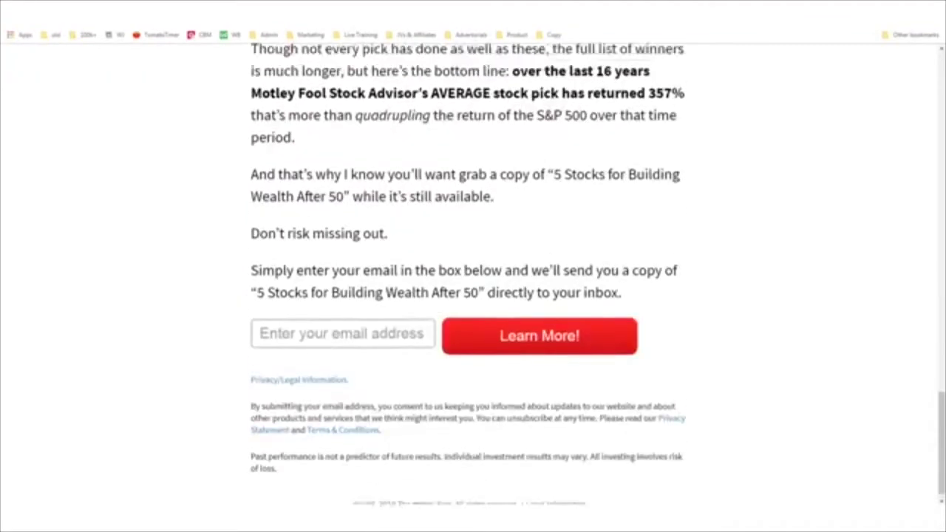
pyautogui.scroll(-2, 472, 296)
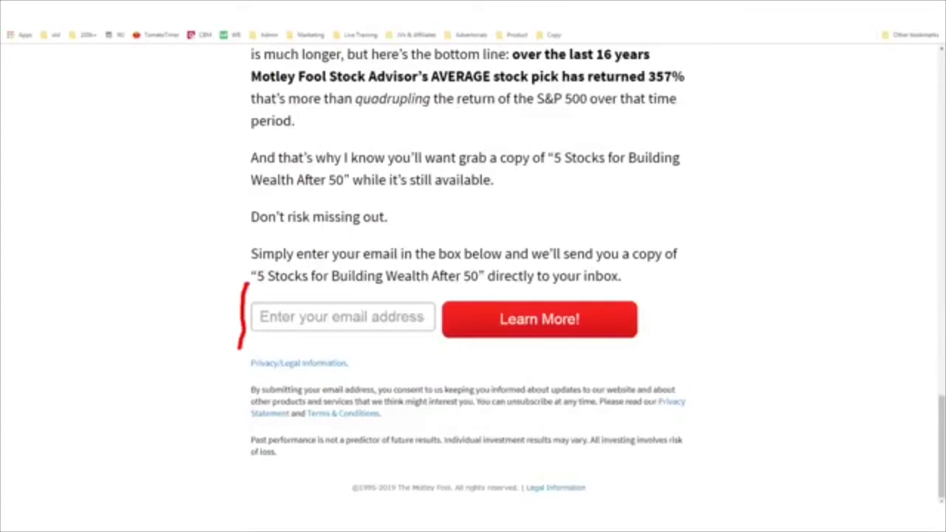
# Box the email field and Learn More! area in red with an arrow pointing at them, and clear the annotations.
pyautogui.moveTo(238, 347); pyautogui.dragTo(645, 375)
pyautogui.moveTo(654, 310); pyautogui.dragTo(117, 283)
pyautogui.moveTo(139, 155)
pyautogui.mouseDown()
pyautogui.moveTo(247, 284)
pyautogui.moveTo(207, 287)
pyautogui.mouseUp()
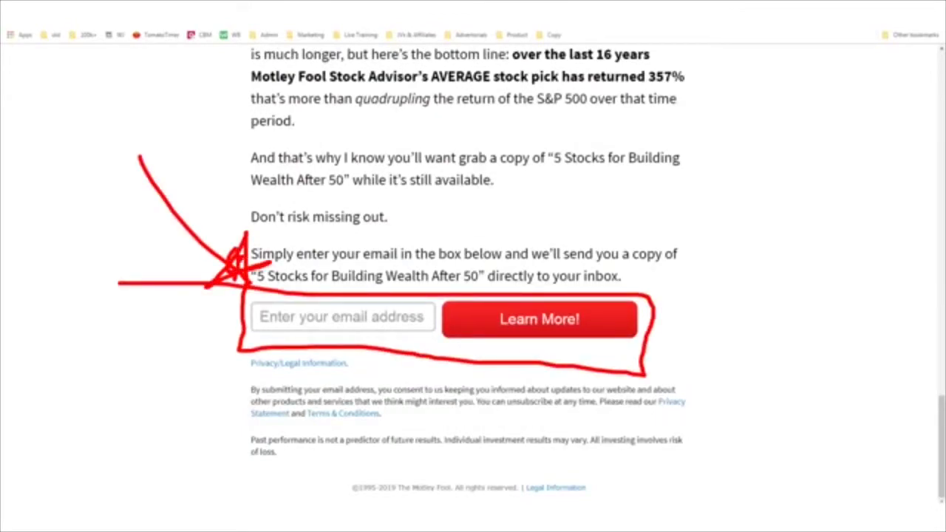
pyautogui.press('Escape')
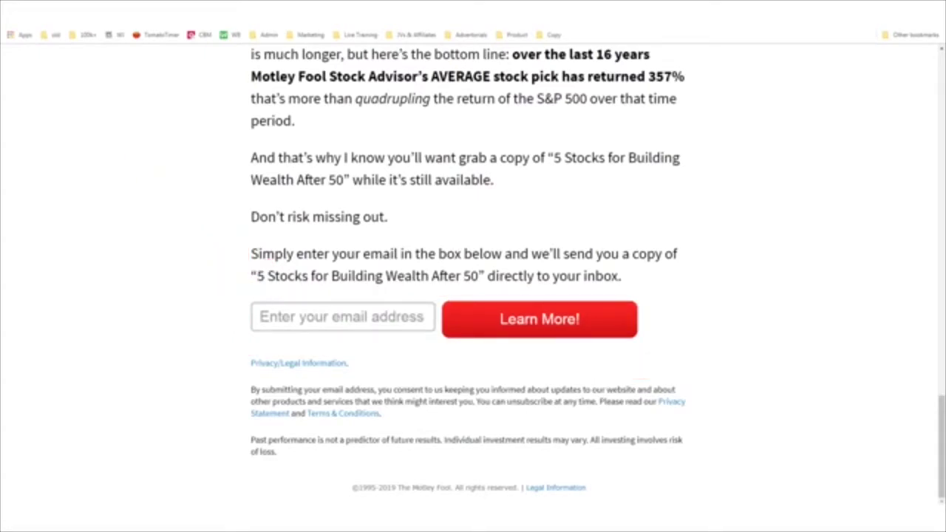
# Fill the signup form with a saved email address and submit it for the free stock report.
pyautogui.press('Down')
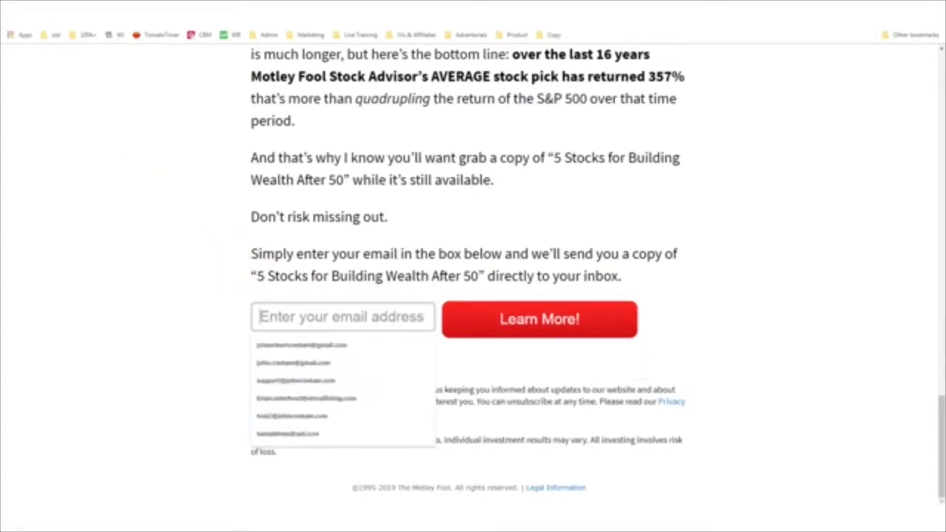
pyautogui.press('Down')
pyautogui.press('Return')
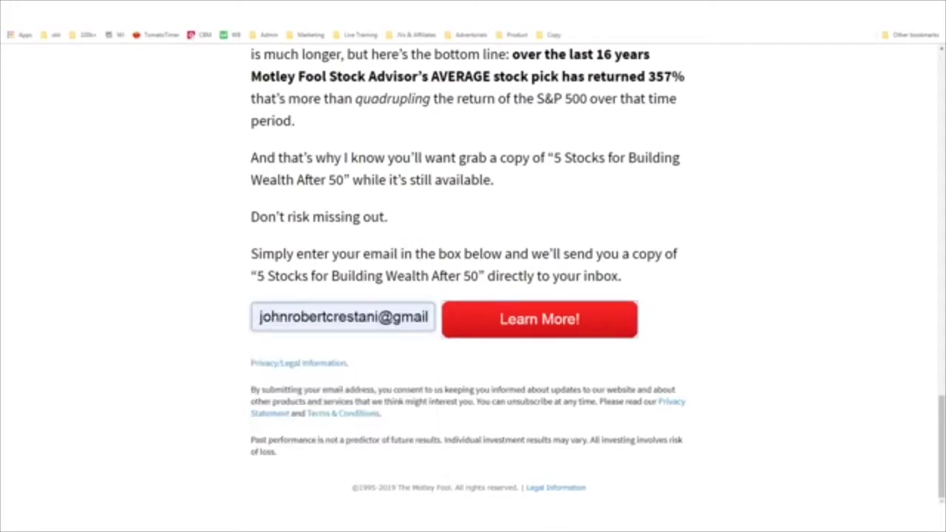
pyautogui.press('Return')
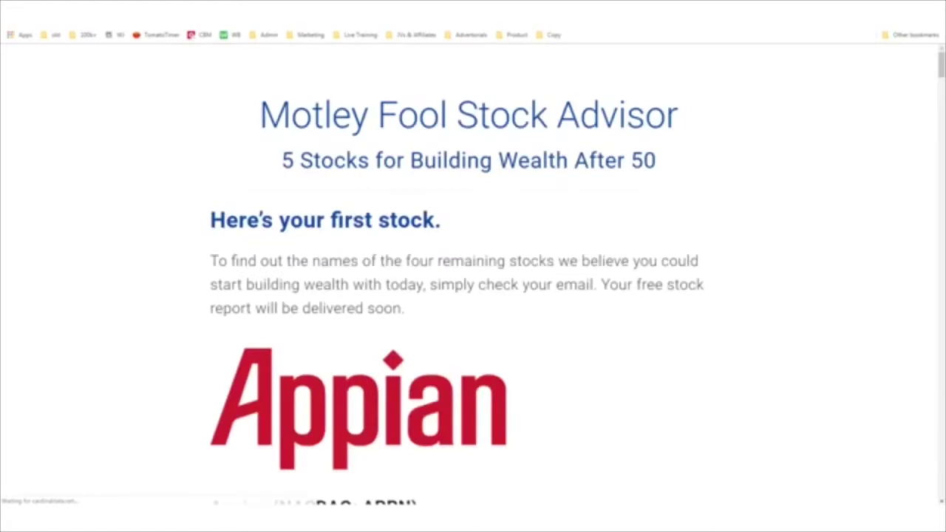
# Box the Financial Freedom Sale offer in red, underline the $99 price and Motley Fool Stock Advisor, and add arrows toward the box.
pyautogui.scroll(-20, 473, 273)
pyautogui.scroll(6, 473, 274)
pyautogui.scroll(-1, 473, 273)
pyautogui.moveTo(290, 105)
pyautogui.mouseDown()
pyautogui.moveTo(307, 271)
pyautogui.moveTo(528, 375)
pyautogui.moveTo(640, 353)
pyautogui.moveTo(462, 90)
pyautogui.moveTo(269, 82)
pyautogui.mouseUp()
pyautogui.moveTo(370, 259); pyautogui.dragTo(410, 257)
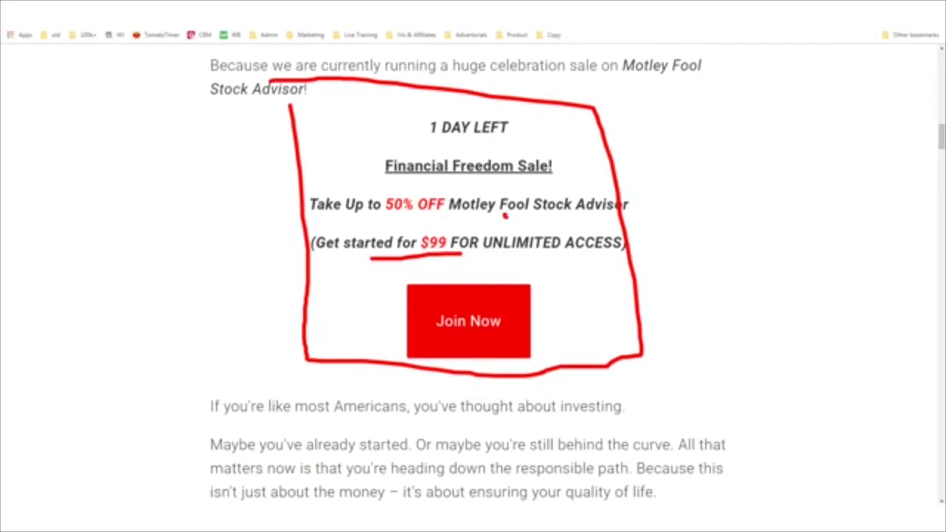
pyautogui.moveTo(552, 219); pyautogui.dragTo(630, 220)
pyautogui.moveTo(819, 174)
pyautogui.mouseDown()
pyautogui.moveTo(768, 204)
pyautogui.moveTo(699, 185)
pyautogui.moveTo(683, 225)
pyautogui.mouseUp()
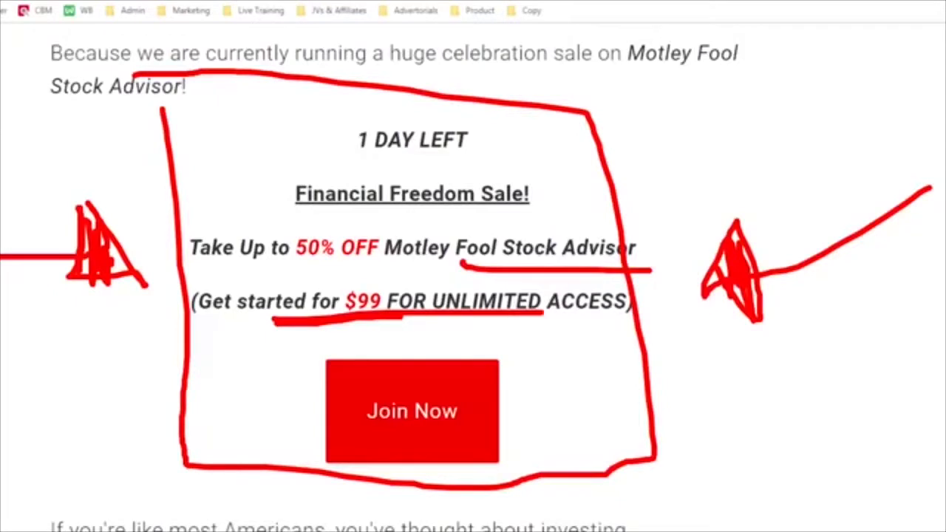
# Underline the $99 FOR UNLIMITED ACCESS line again and trace a rising red curve on the Cumulative Growth chart.
pyautogui.moveTo(541, 312)
pyautogui.mouseDown()
pyautogui.moveTo(292, 306)
pyautogui.moveTo(227, 322)
pyautogui.mouseUp()
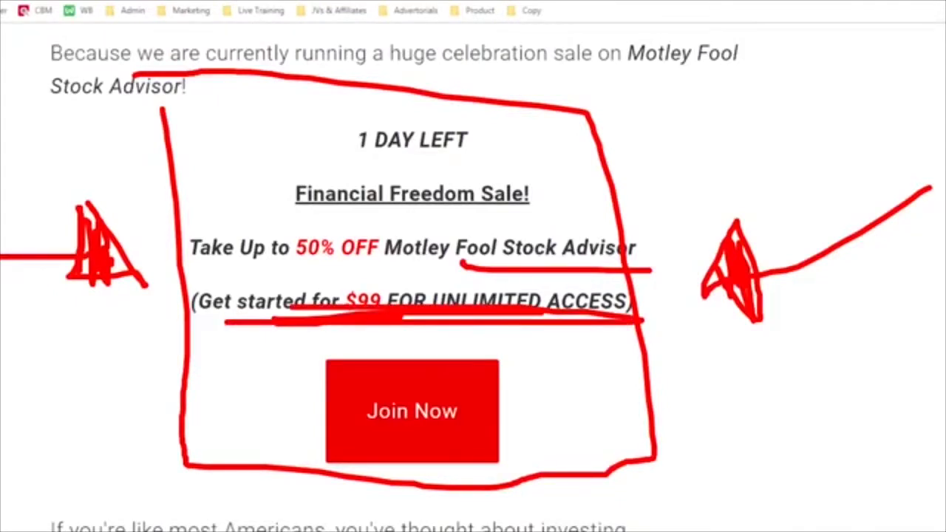
pyautogui.scroll(-2, 412, 295)
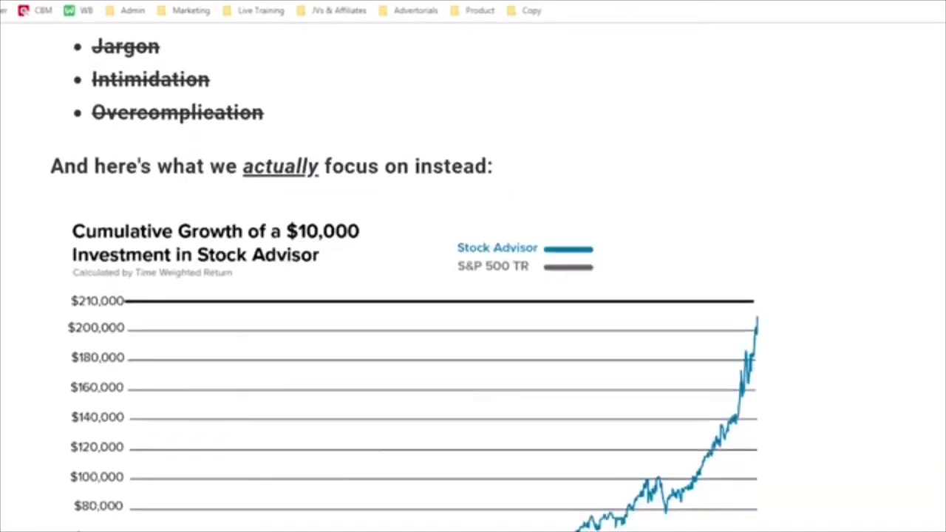
pyautogui.scroll(-5, 473, 296)
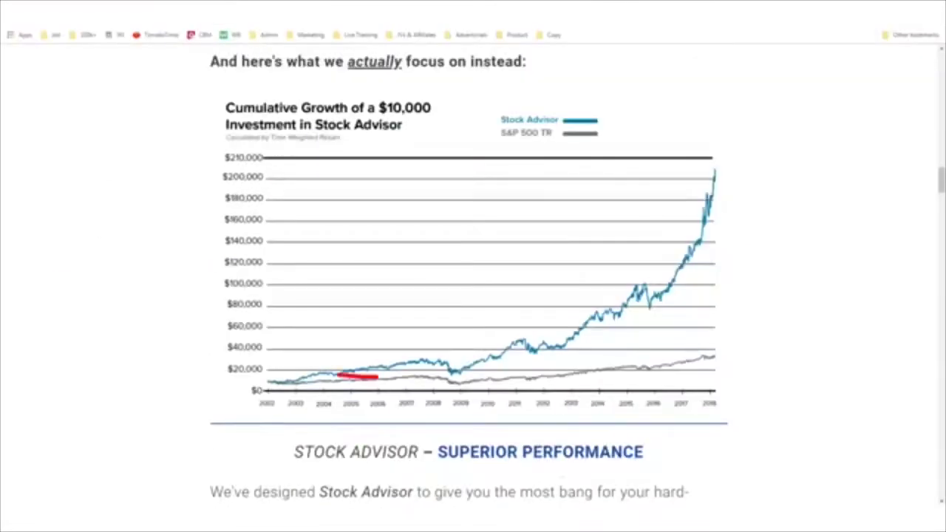
pyautogui.moveTo(378, 377); pyautogui.dragTo(808, 133)
# Trace red rising curves on the Priceline, Walt Disney, Amazon.com and Netflix recommendation charts, and clear the annotations.
pyautogui.scroll(-8, 468, 272)
pyautogui.scroll(-3, 468, 281)
pyautogui.scroll(1, 468, 281)
pyautogui.moveTo(274, 179); pyautogui.dragTo(407, 149)
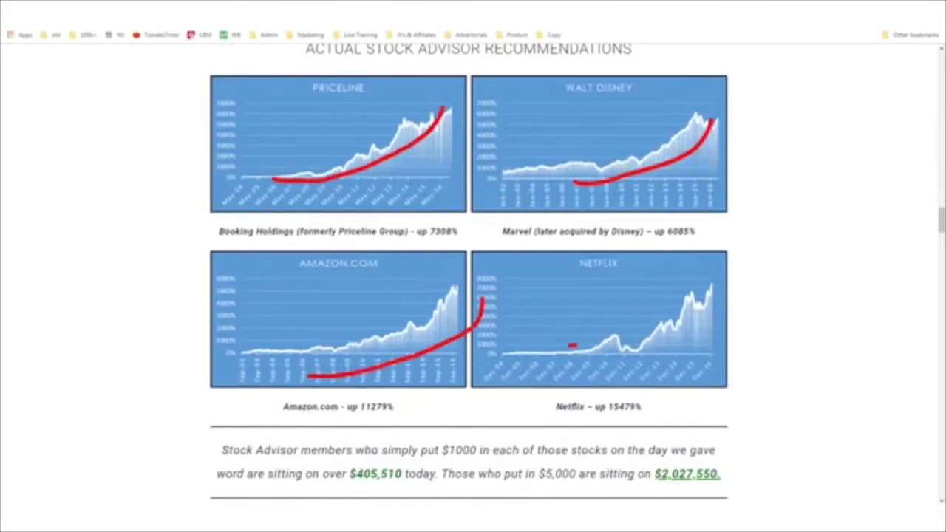
pyautogui.scroll(-1, 469, 271)
pyautogui.scroll(-10, 468, 272)
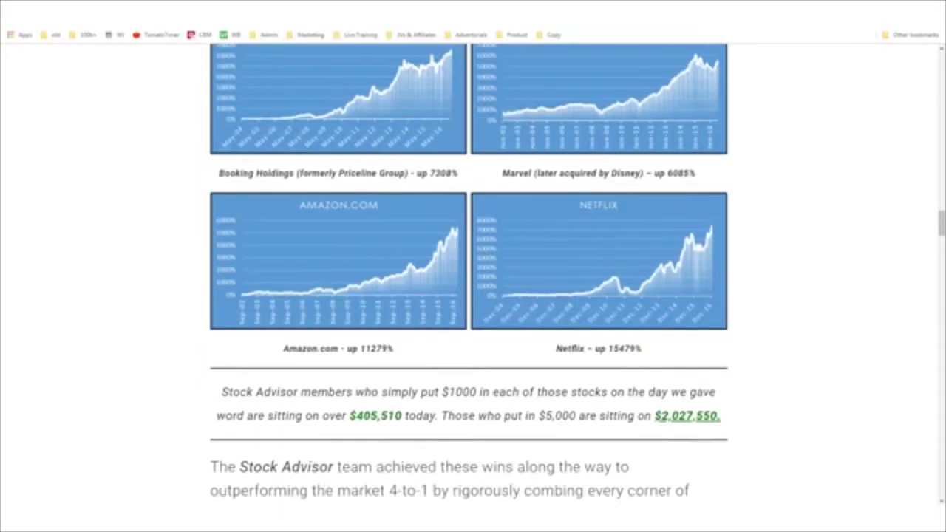
pyautogui.scroll(5, 468, 271)
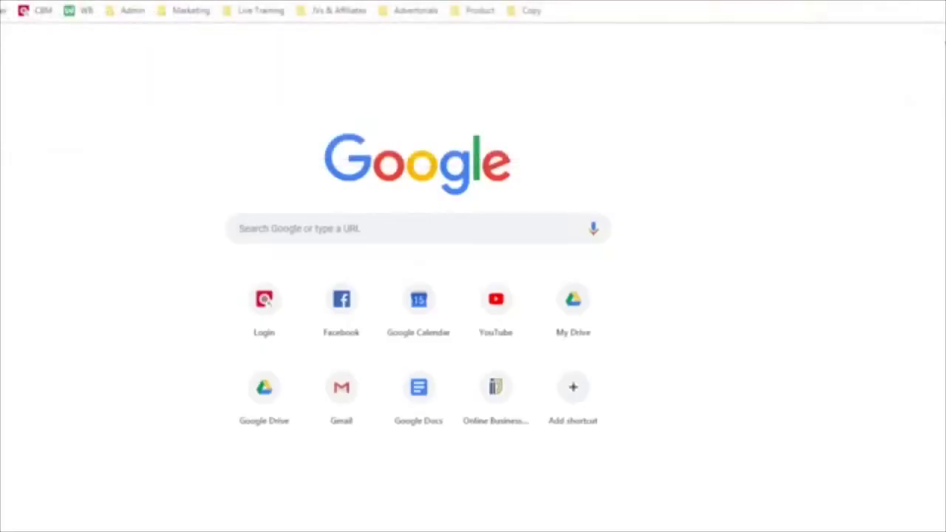
# Box the adbeat logo, underline "Instantly Uncover Any Advertiser's Online Strategy" in red, and clear the annotations.
pyautogui.moveTo(180, 55)
pyautogui.mouseDown()
pyautogui.moveTo(166, 94)
pyautogui.moveTo(234, 99)
pyautogui.moveTo(231, 49)
pyautogui.moveTo(154, 49)
pyautogui.mouseUp()
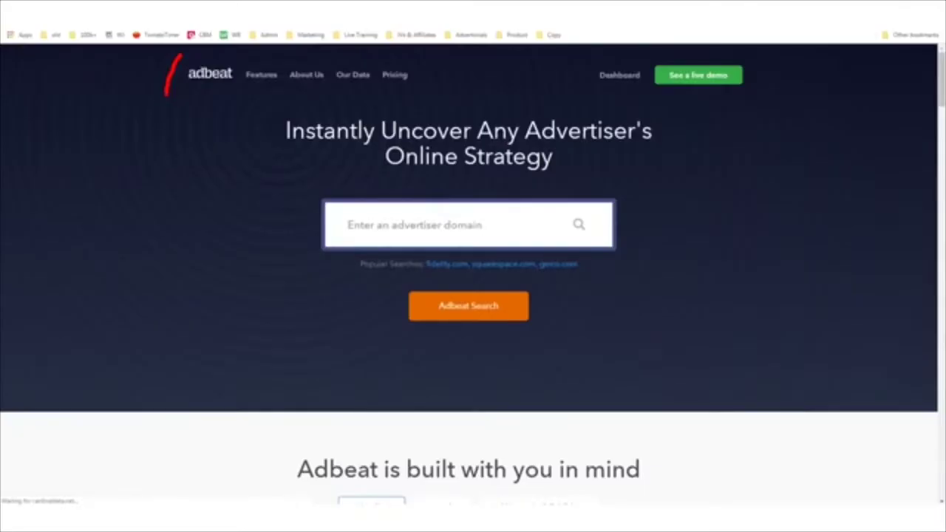
pyautogui.moveTo(287, 143); pyautogui.dragTo(303, 141)
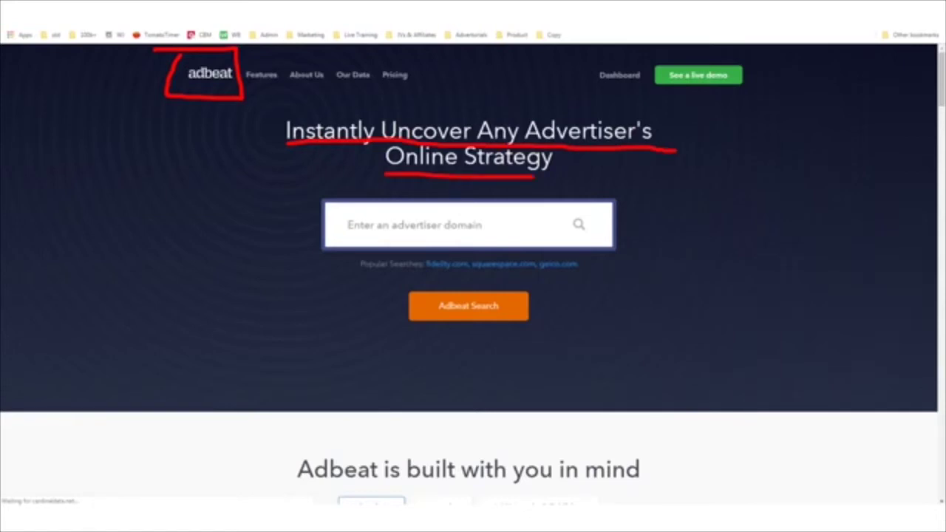
pyautogui.moveTo(418, 174); pyautogui.dragTo(574, 176)
pyautogui.press('Escape')
# Search Adbeat for weight loss and open the Weight Loss Groove advertiser profile, clearing the red box around its heading.
pyautogui.click(348, 224)
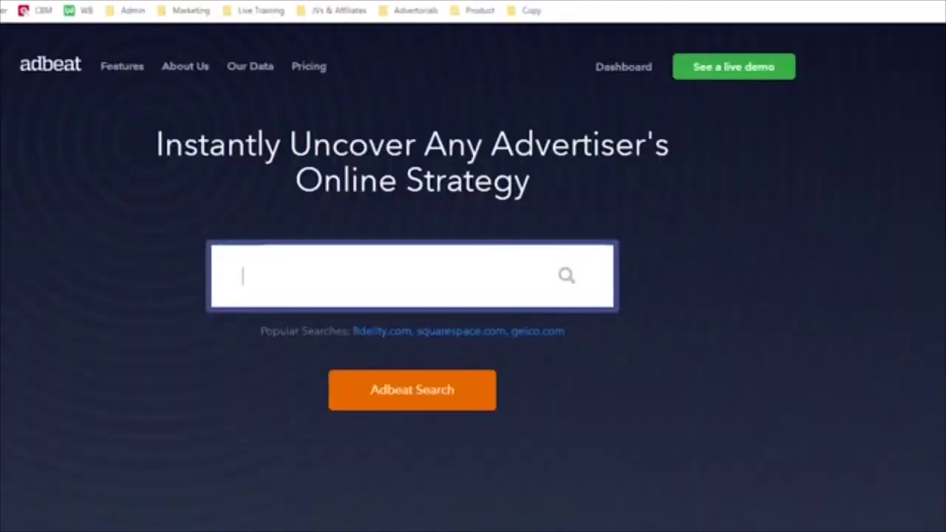
pyautogui.write('weight loss')
pyautogui.press('Escape')
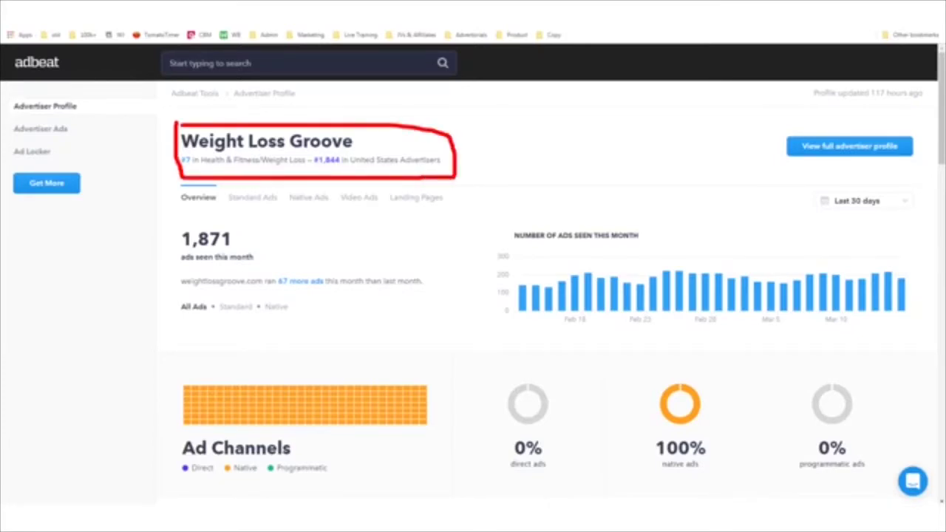
# Examine the Weight Loss Groove profile's ad channels, creatives, publisher categories and longest-running native ads.
pyautogui.scroll(-3, 680, 295)
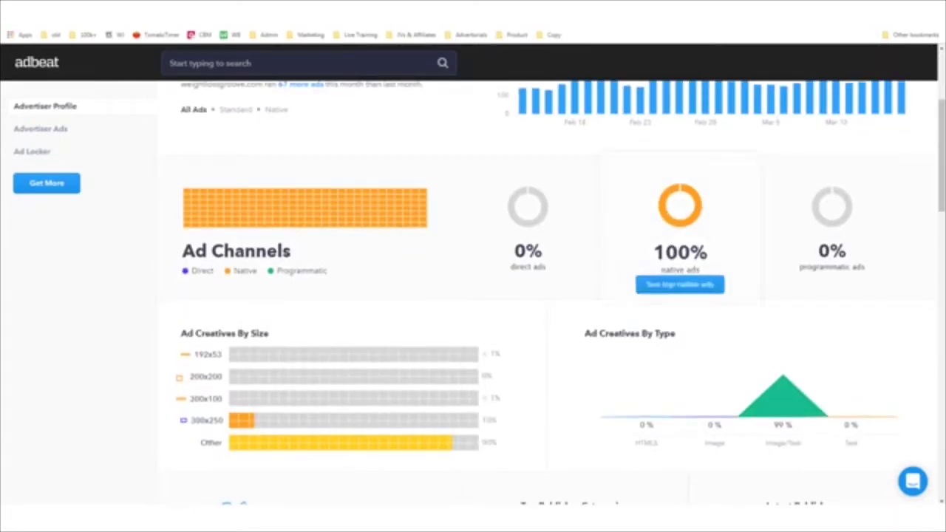
pyautogui.scroll(-4, 576, 399)
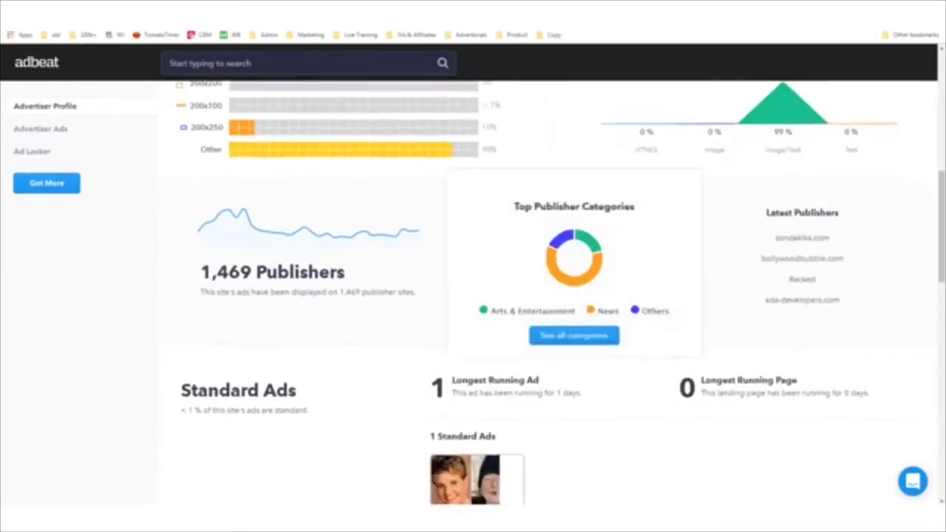
pyautogui.scroll(2, 577, 399)
pyautogui.scroll(1, 679, 178)
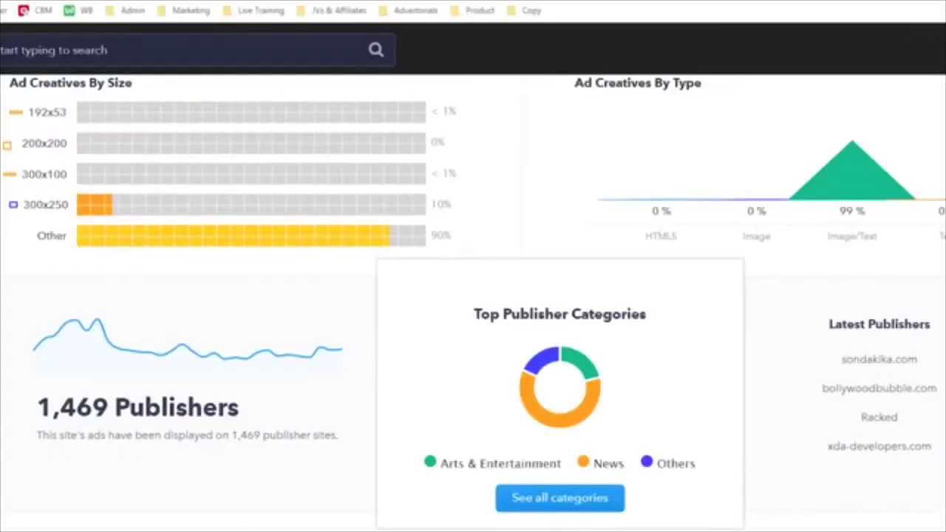
pyautogui.scroll(-8, 473, 296)
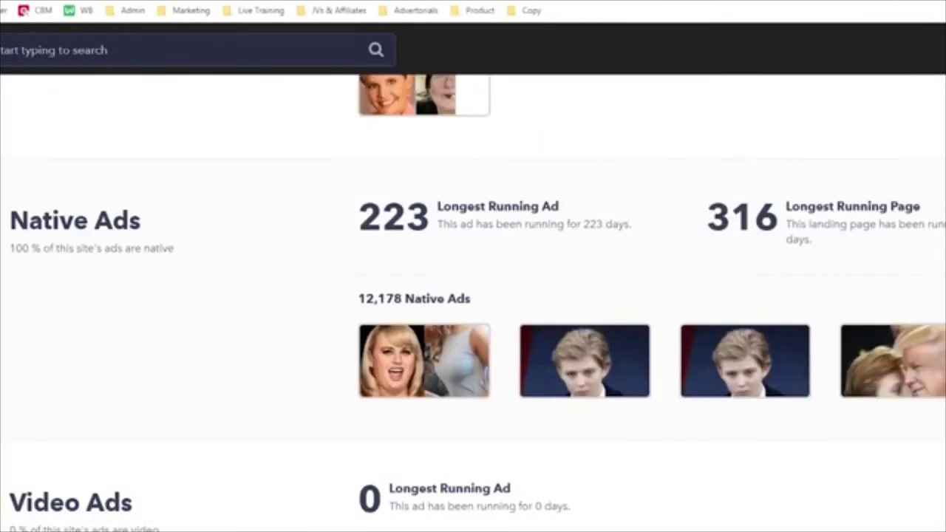
pyautogui.scroll(1, 473, 303)
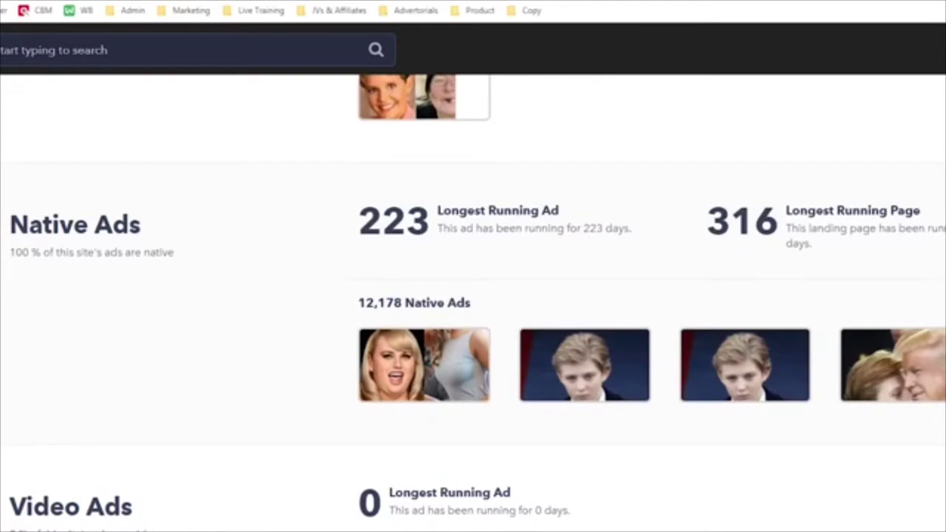
pyautogui.scroll(2, 472, 295)
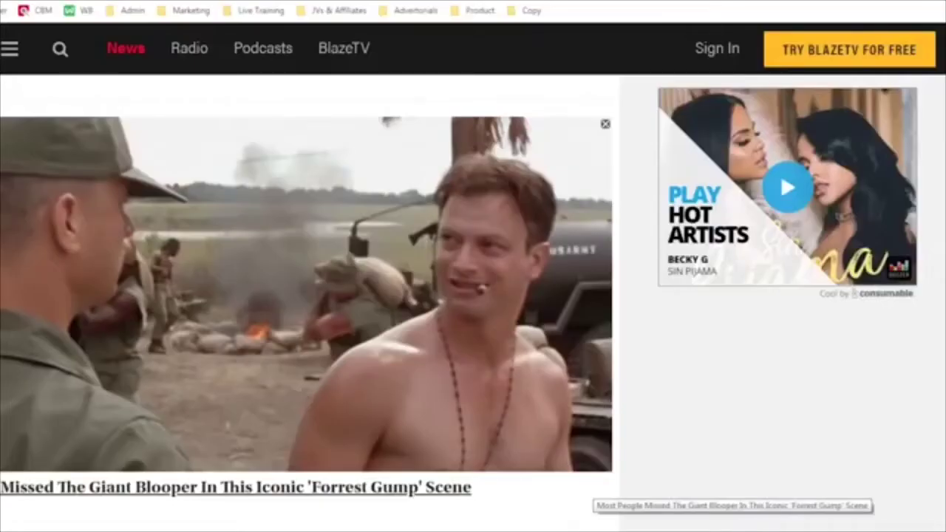
# Look through the BlazeTV news article for the Taboola Feed ads below the related articles.
pyautogui.scroll(1, 444, 295)
pyautogui.scroll(10, 310, 296)
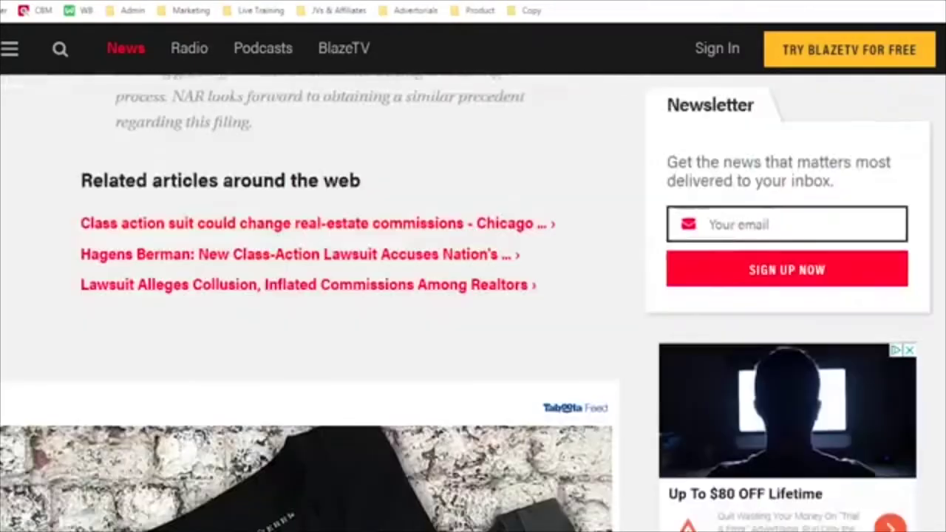
pyautogui.scroll(-6, 311, 295)
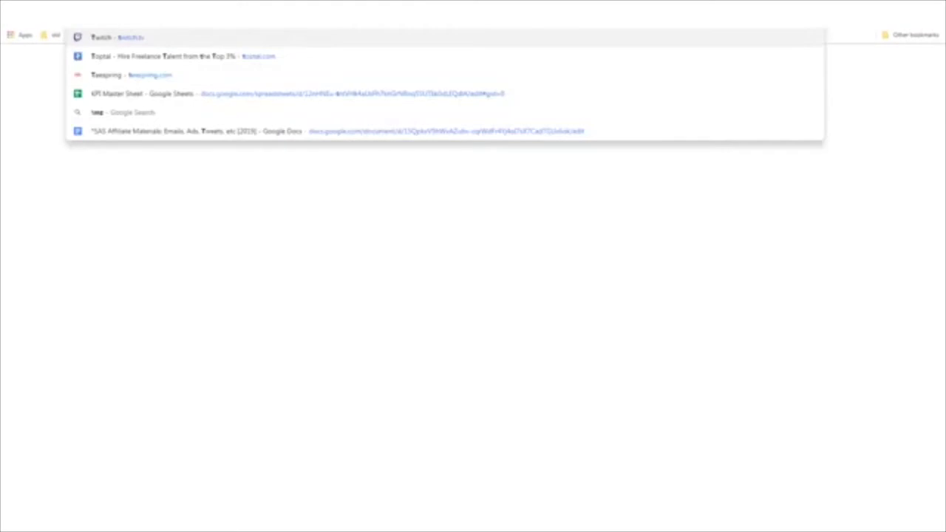
# Open the Taboola website and mark the "Drive Quality Audiences From Top Publishers" headline in red.
pyautogui.write('taboola')
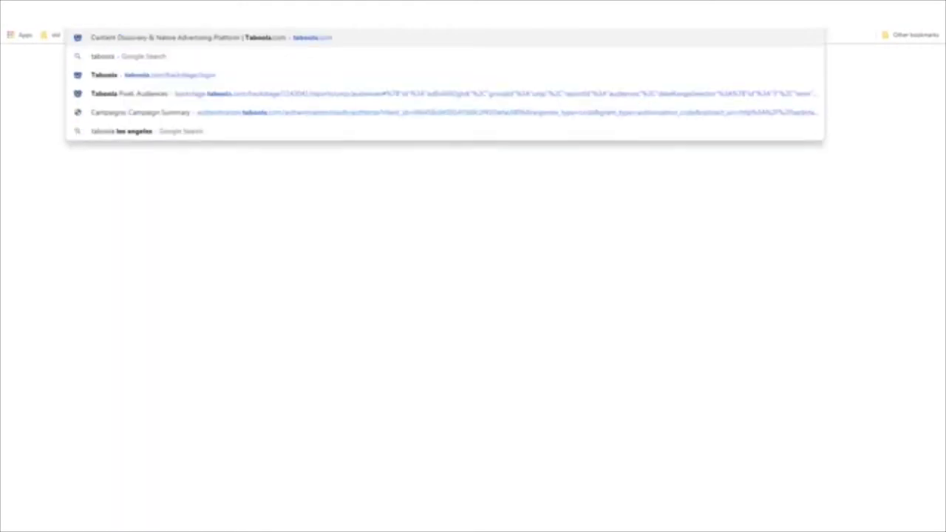
pyautogui.press('Return')
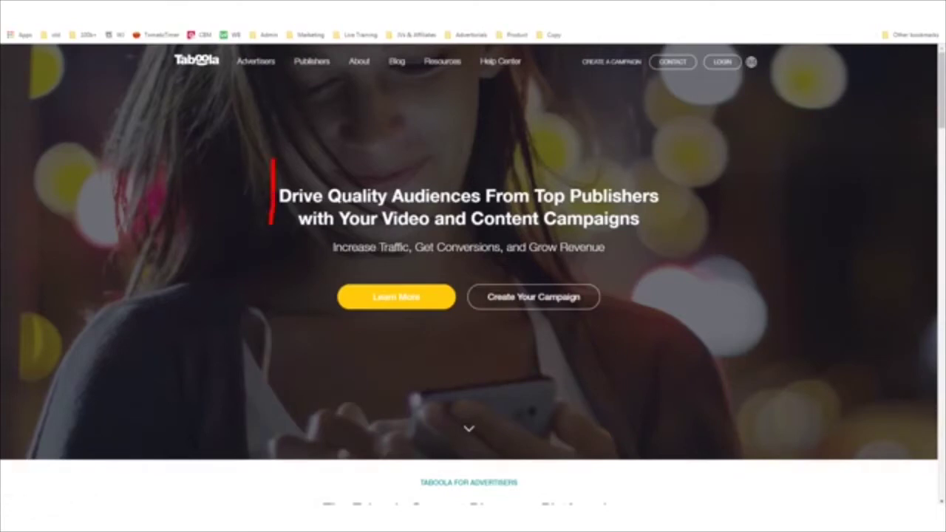
pyautogui.scroll(-4, 472, 296)
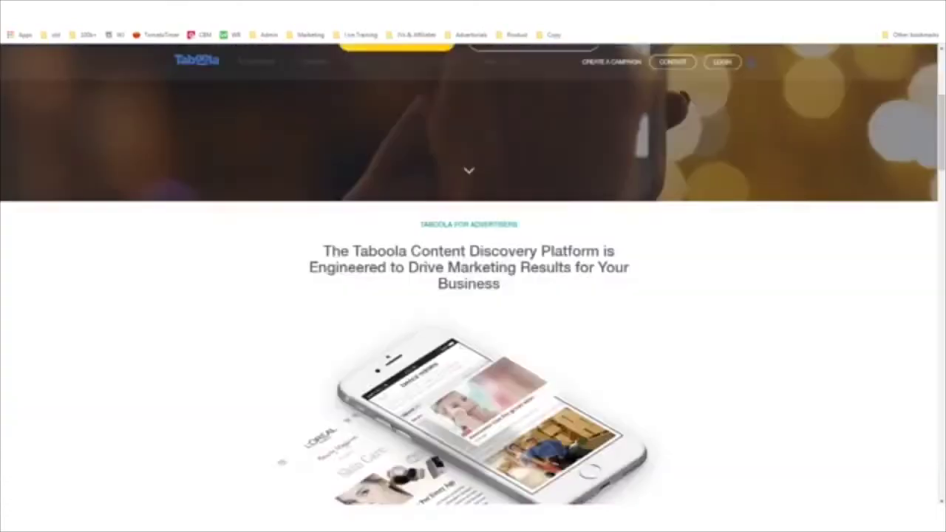
pyautogui.scroll(4, 473, 296)
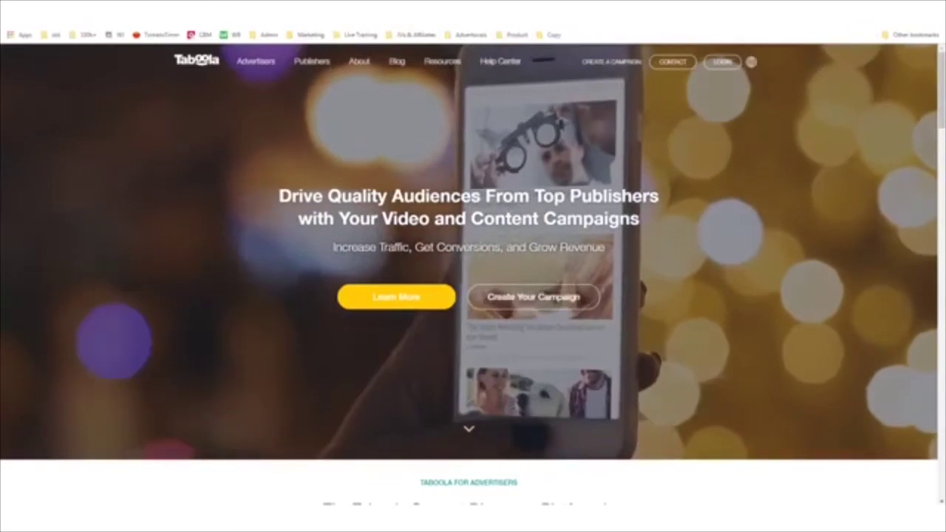
pyautogui.scroll(-1, 473, 296)
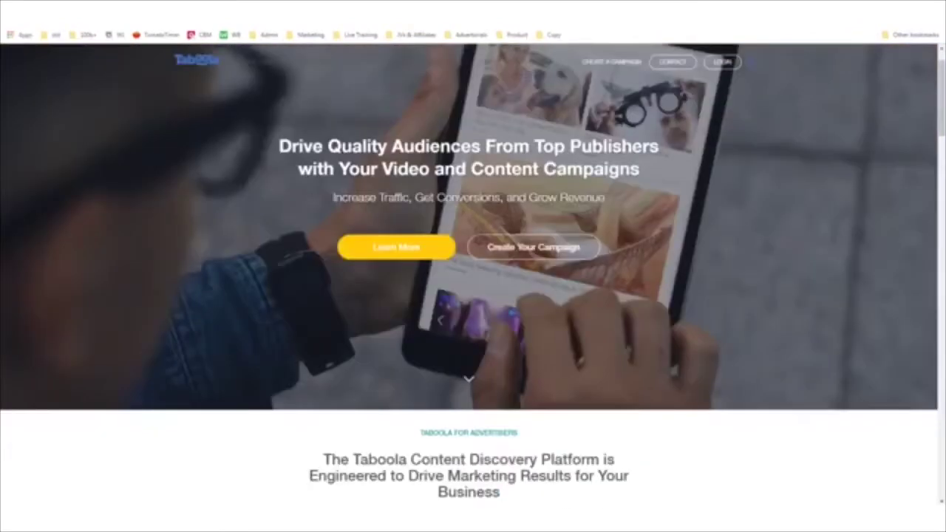
# Annotate the Taboola for Advertisers section around the Content Discovery Platform heading in red, and clear the annotation.
pyautogui.scroll(-6, 473, 295)
pyautogui.scroll(2, 473, 295)
pyautogui.moveTo(238, 124)
pyautogui.mouseDown()
pyautogui.moveTo(237, 380)
pyautogui.moveTo(761, 415)
pyautogui.moveTo(748, 196)
pyautogui.moveTo(327, 127)
pyautogui.moveTo(249, 129)
pyautogui.mouseUp()
pyautogui.press('Escape')
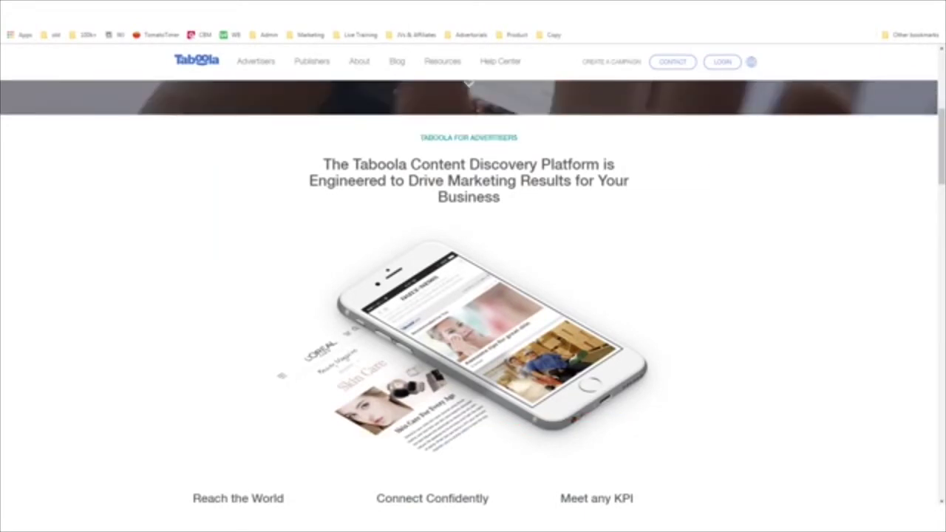
# Annotate the logos under "Trusted by Thousands of Businesses and Brands" in red, and clear the annotation.
pyautogui.scroll(-3, 473, 295)
pyautogui.scroll(2, 472, 296)
pyautogui.scroll(-5, 473, 295)
pyautogui.scroll(-1, 472, 295)
pyautogui.moveTo(210, 145)
pyautogui.mouseDown()
pyautogui.moveTo(201, 244)
pyautogui.moveTo(286, 157)
pyautogui.mouseUp()
pyautogui.press('Escape')
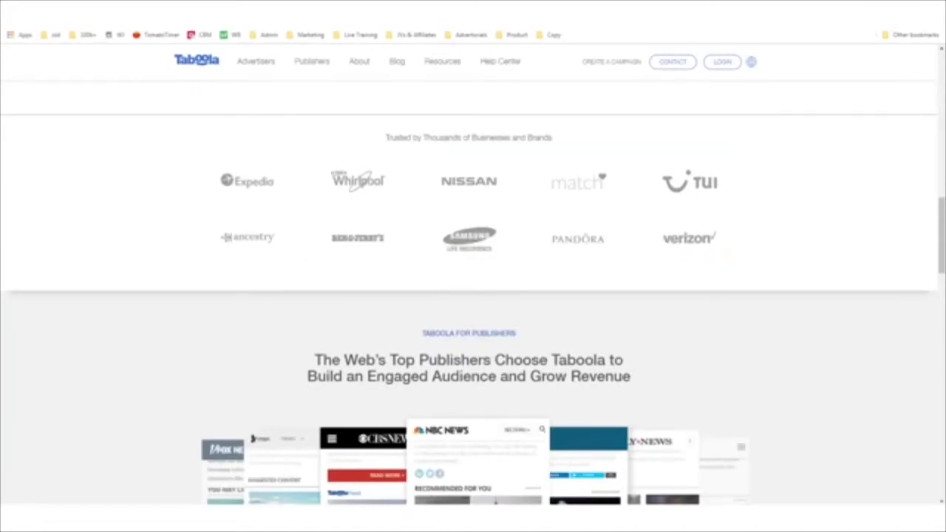
# Underline the Fox News, CBS News and NBC News logos in the Taboola for Publishers section in red, and clear the annotations.
pyautogui.scroll(-4, 473, 295)
pyautogui.moveTo(196, 213); pyautogui.dragTo(269, 218)
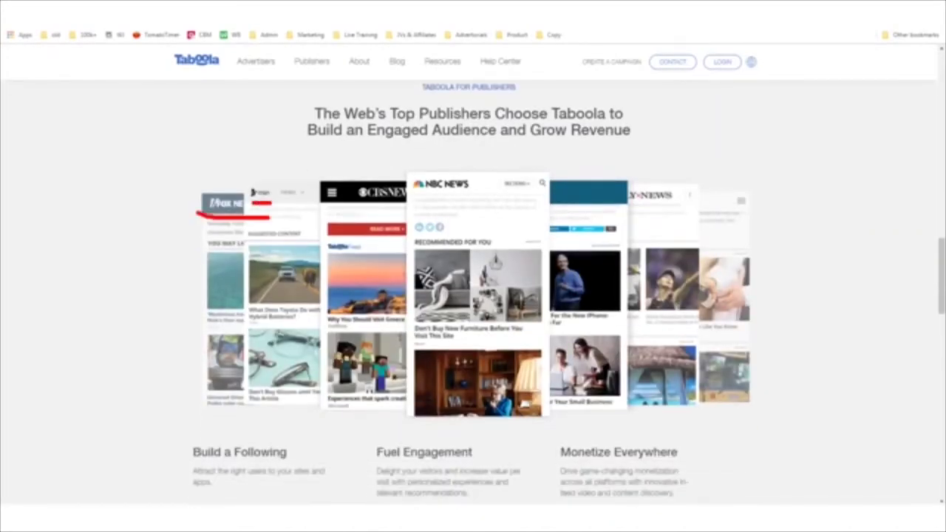
pyautogui.moveTo(378, 207); pyautogui.dragTo(468, 196)
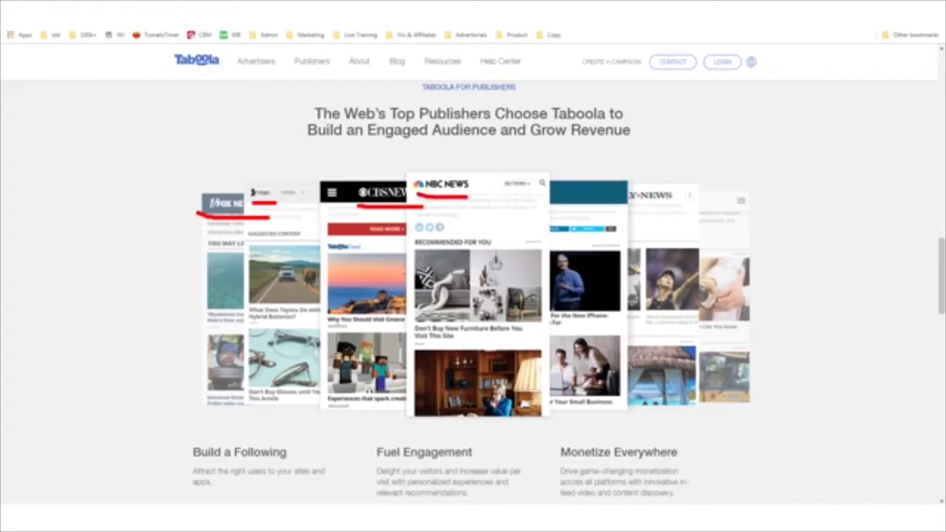
pyautogui.press('Escape')
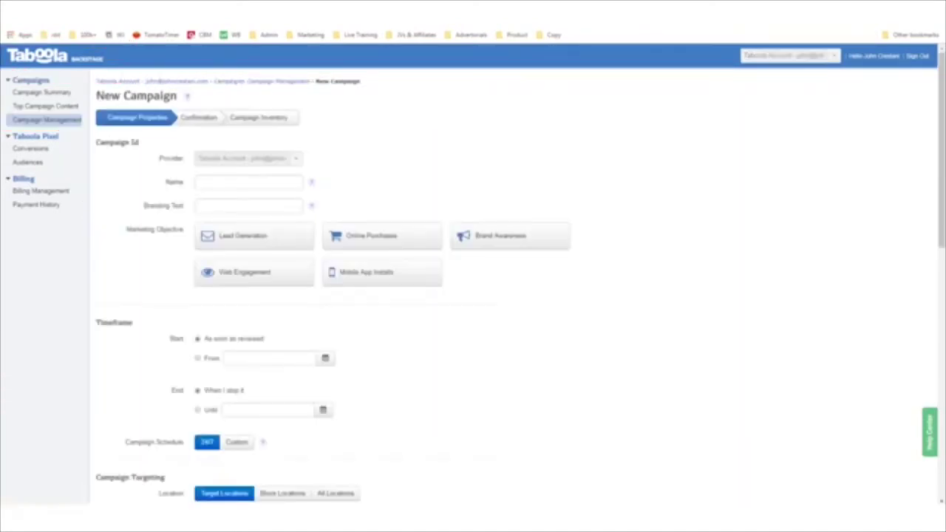
# Point out the New Campaign heading in Taboola Backstage and choose Lead Generation as the marketing objective.
pyautogui.doubleClick(109, 95)
pyautogui.moveTo(123, 95); pyautogui.dragTo(181, 95)
pyautogui.click(181, 95)
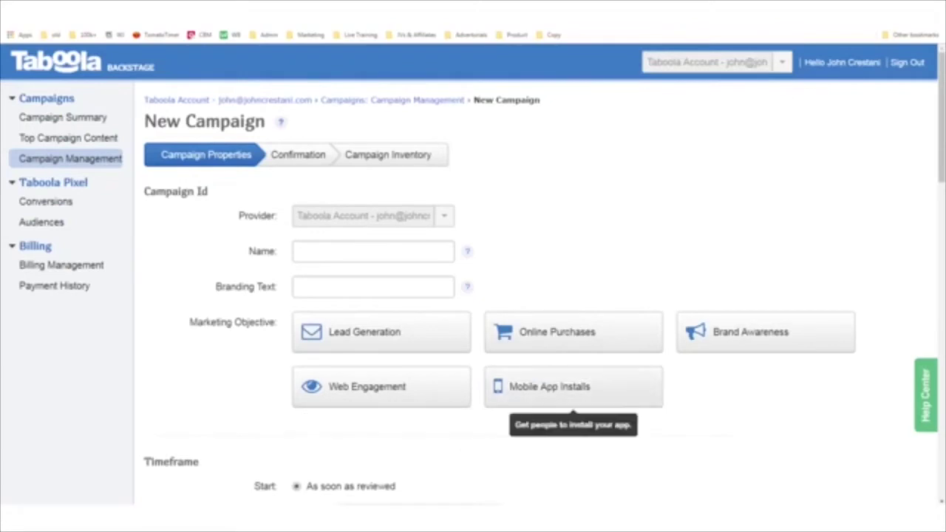
pyautogui.click(380, 343)
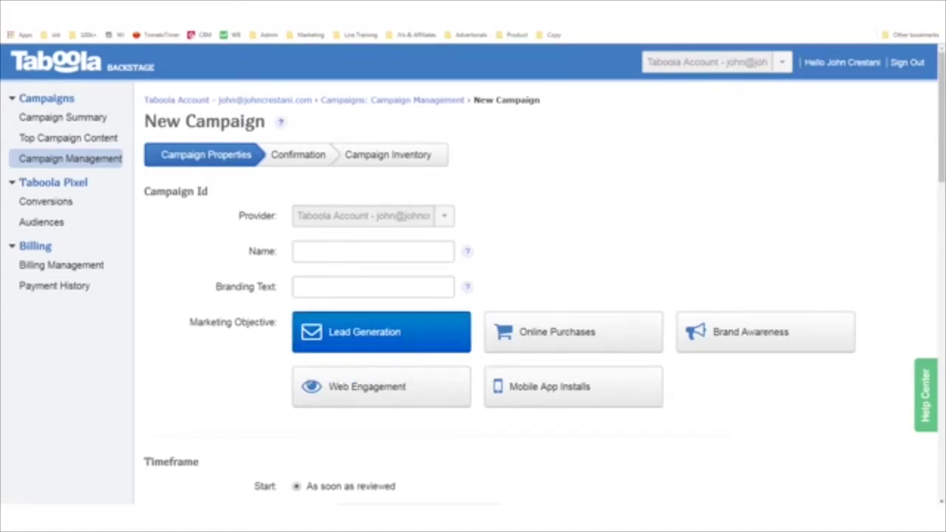
# Name the campaign demo and enter Weekly Penny as its branding text, checking the solar advertorial page for reference.
pyautogui.click(372, 252)
pyautogui.write('d')
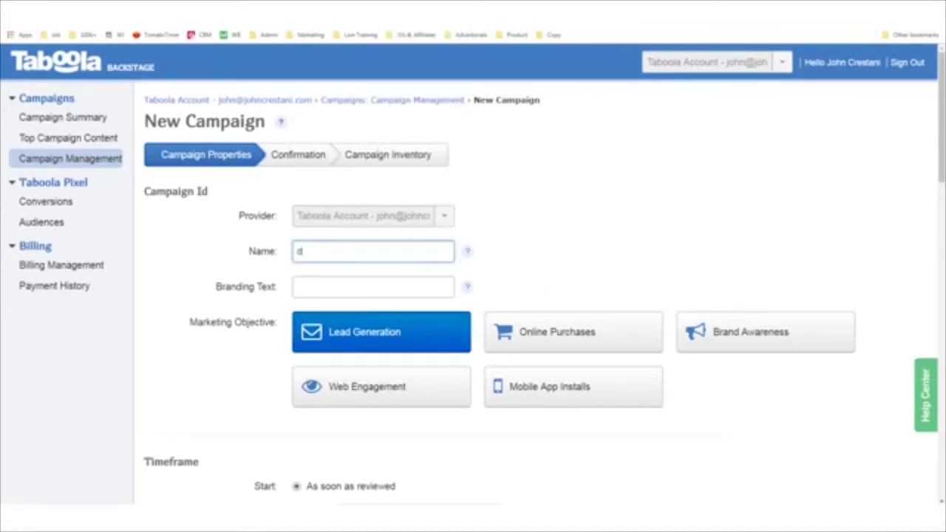
pyautogui.press('Tab')
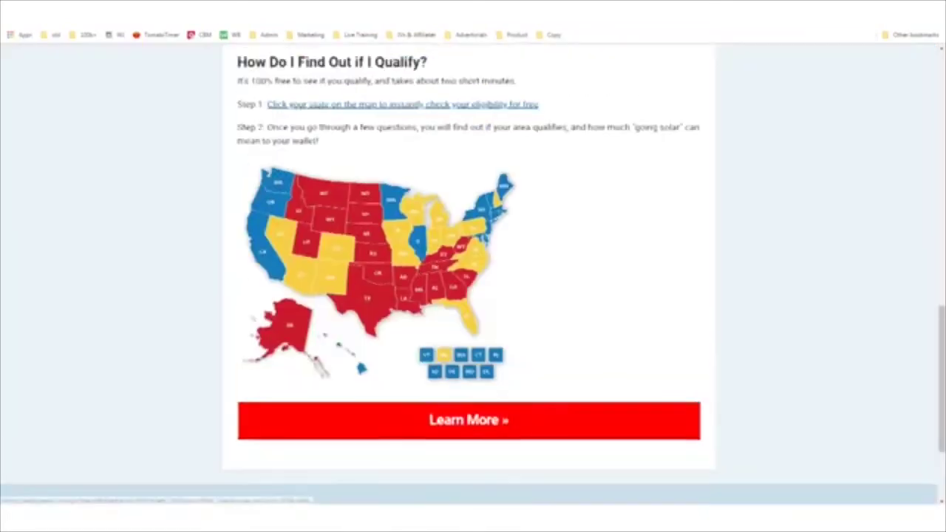
pyautogui.scroll(10, 473, 296)
pyautogui.scroll(4, 472, 273)
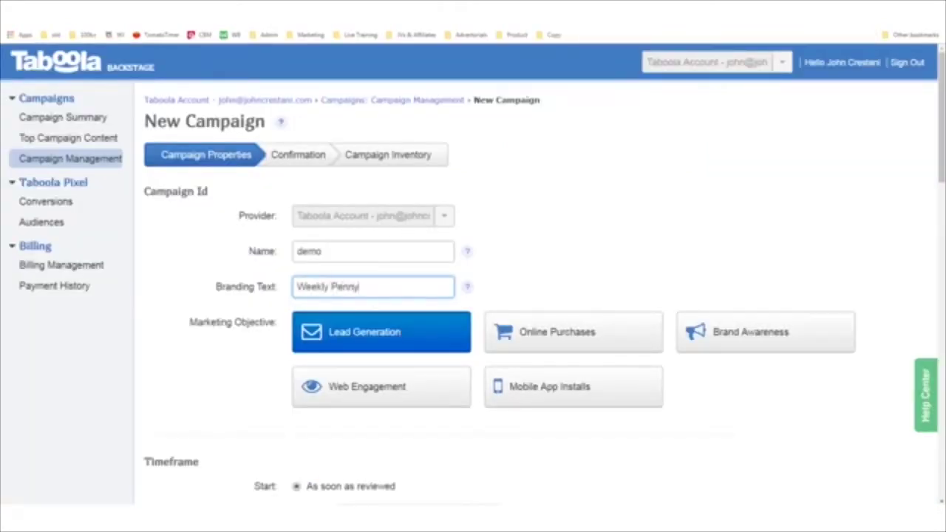
# Review the campaign's timeframe and targeting settings, and switch the campaign schedule to Custom.
pyautogui.scroll(-4, 473, 273)
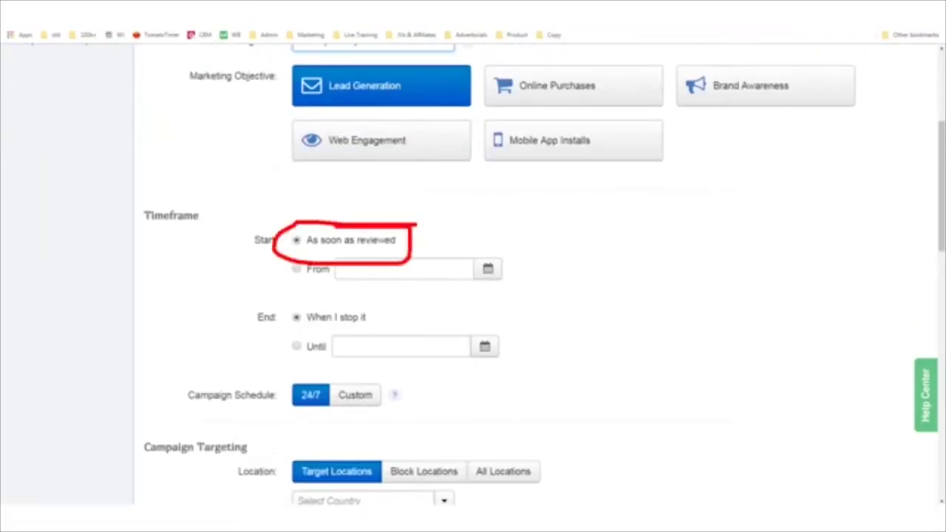
pyautogui.scroll(-5, 473, 273)
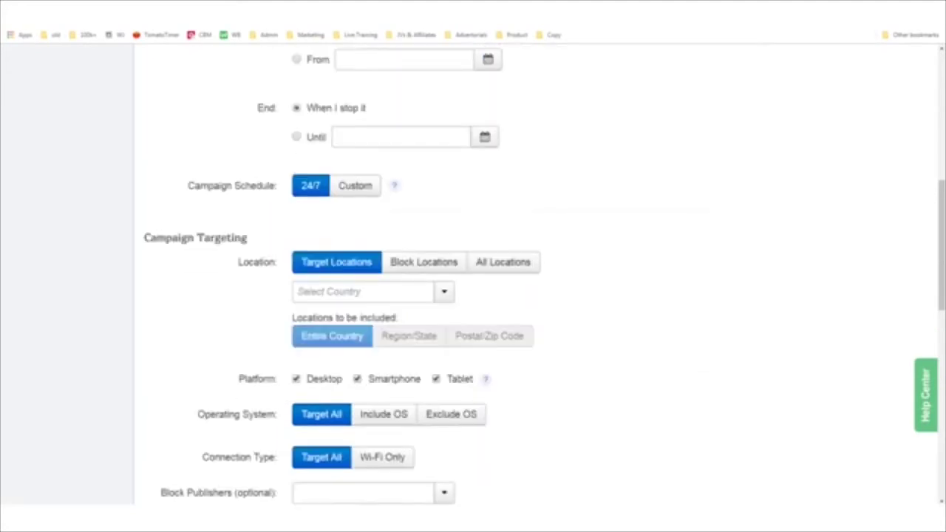
pyautogui.scroll(2, 473, 274)
pyautogui.click(355, 198)
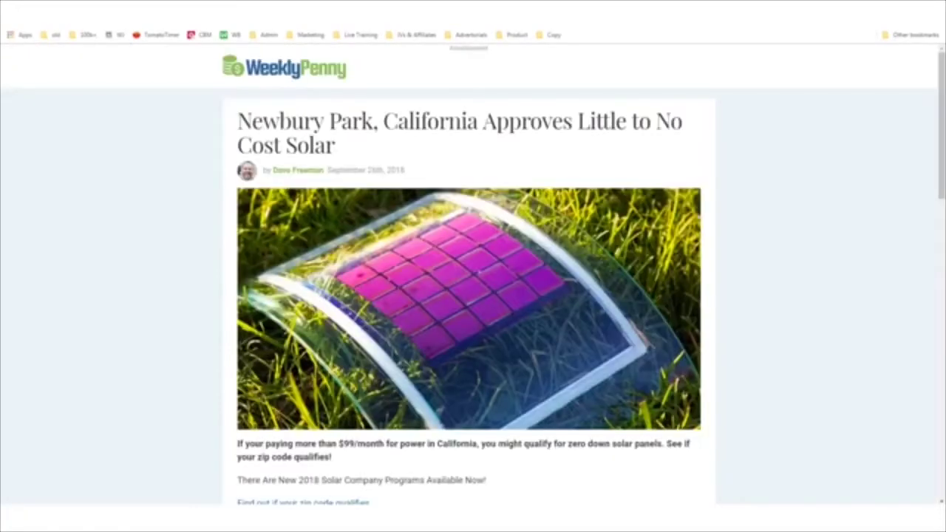
# Look over the Weekly Penny solar advertorial page and point out the start of its headline.
pyautogui.scroll(-3, 469, 273)
pyautogui.scroll(3, 468, 274)
pyautogui.moveTo(237, 121); pyautogui.dragTo(252, 121)
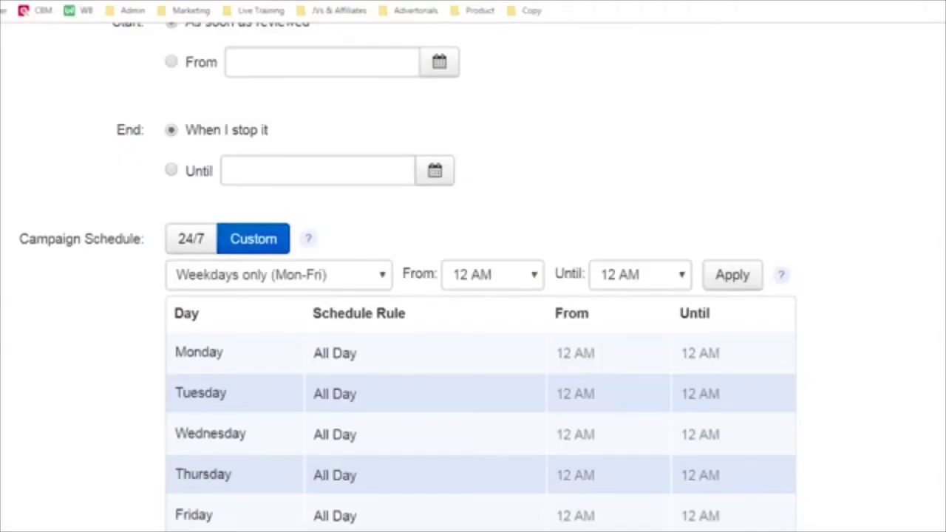
# Set Monday's schedule rule to Specific Hours, running from 9 AM until 5 PM.
pyautogui.click(530, 355)
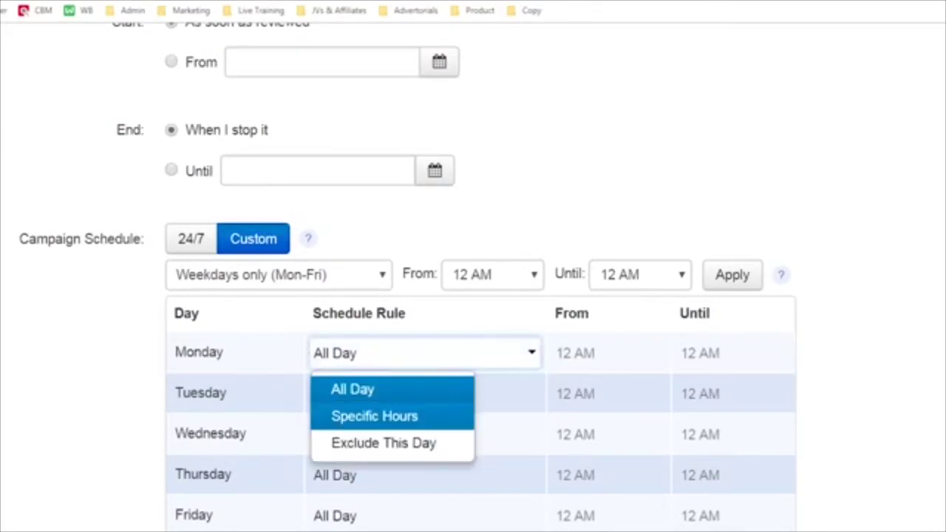
pyautogui.click(391, 415)
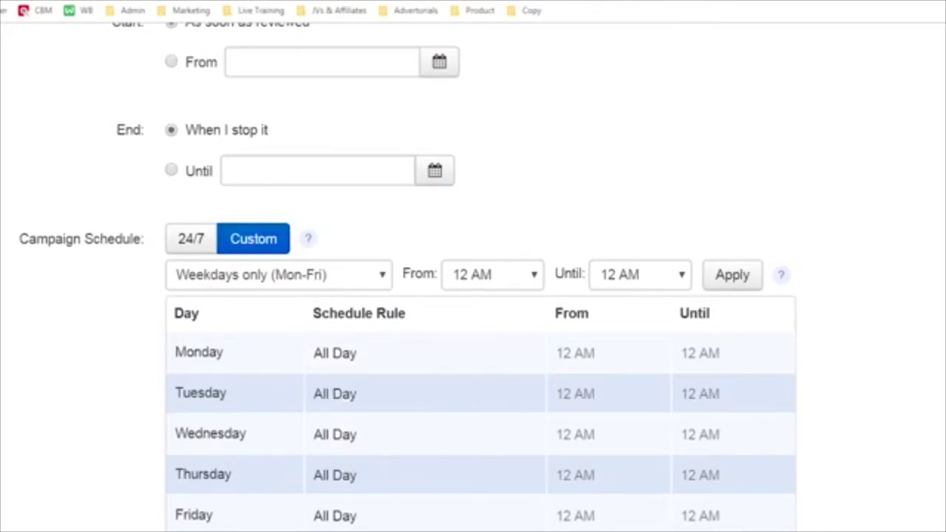
pyautogui.click(529, 354)
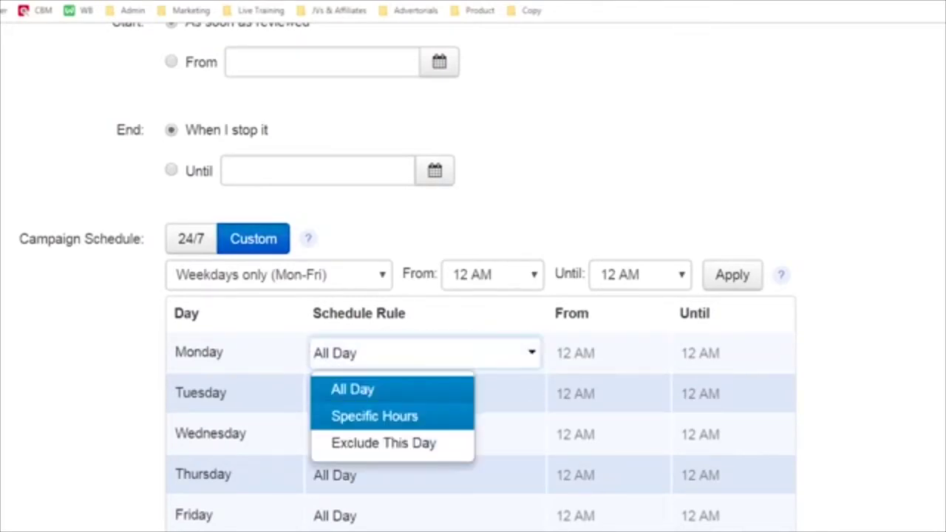
pyautogui.click(374, 416)
pyautogui.click(656, 353)
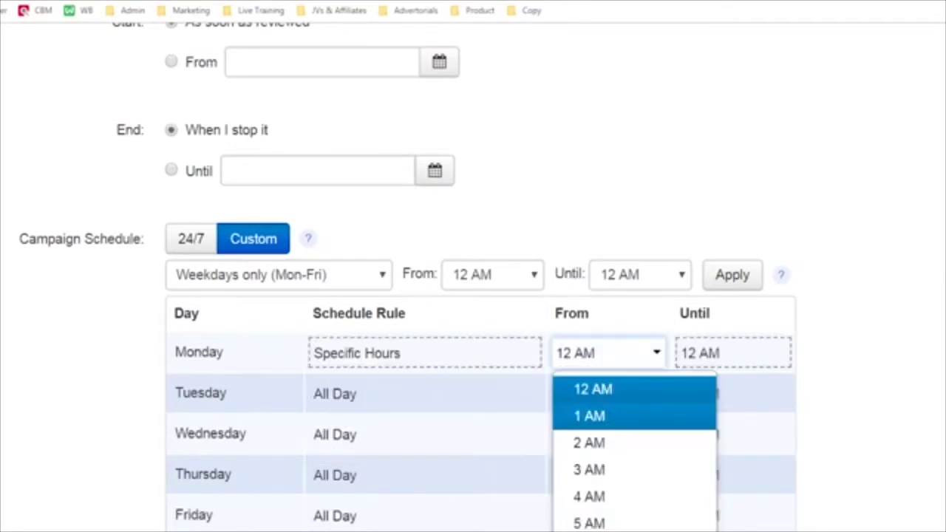
pyautogui.click(589, 531)
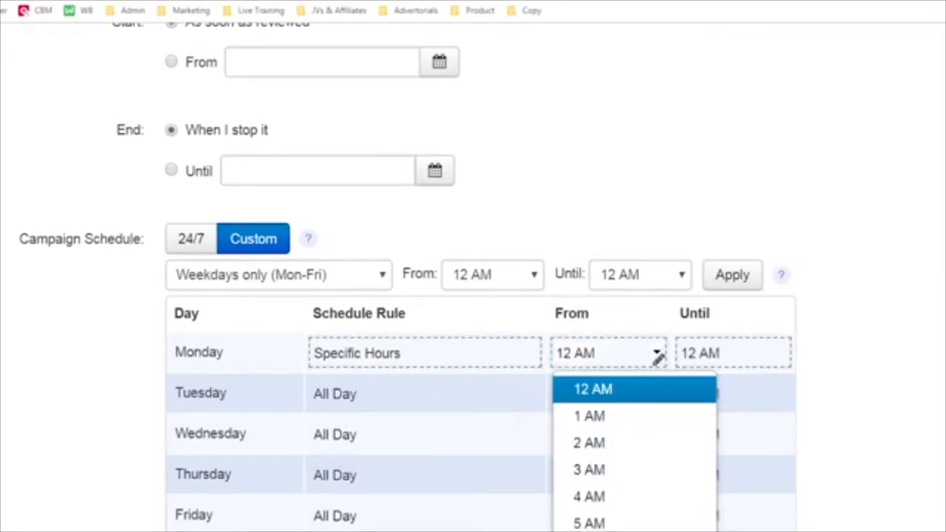
pyautogui.click(781, 355)
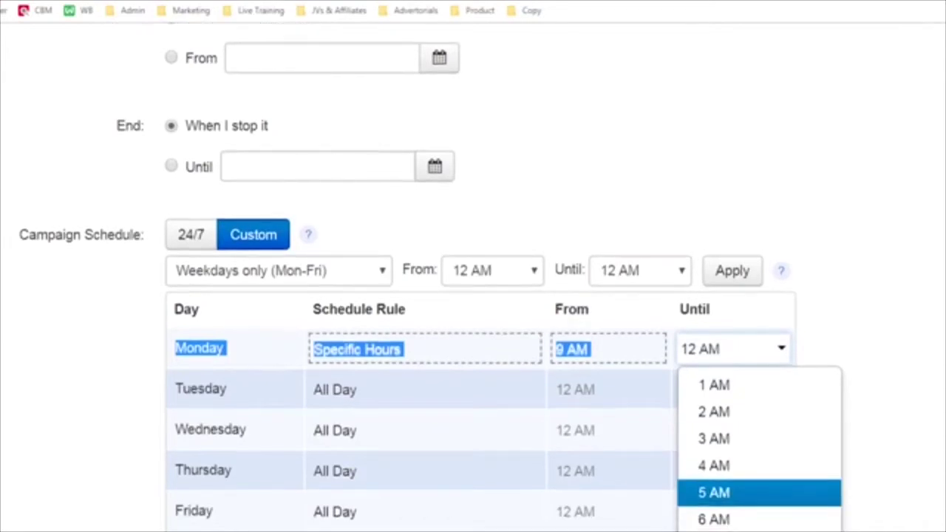
pyautogui.scroll(-3, 713, 492)
pyautogui.scroll(-2, 713, 488)
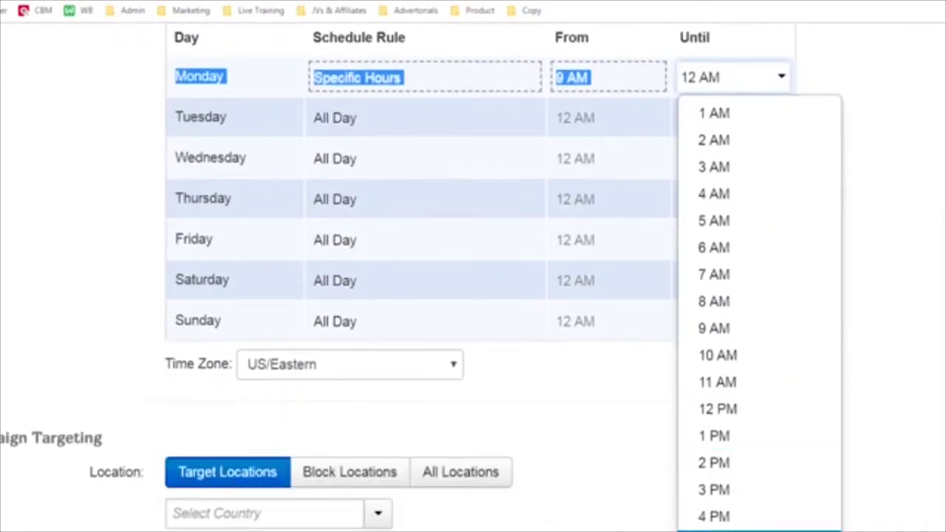
pyautogui.click(713, 474)
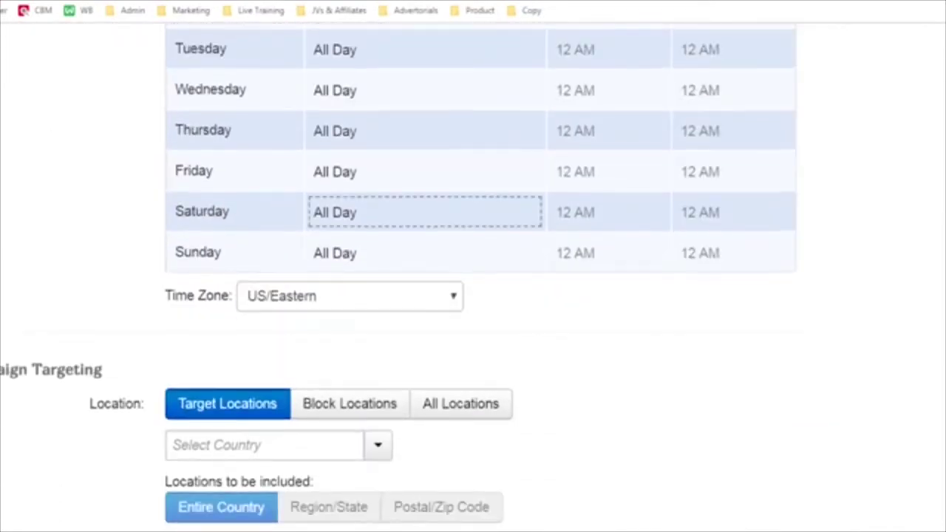
# Set Tuesday's schedule rule to Specific Hours, running from 9 AM until 5 PM.
pyautogui.scroll(3, 534, 254)
pyautogui.click(530, 255)
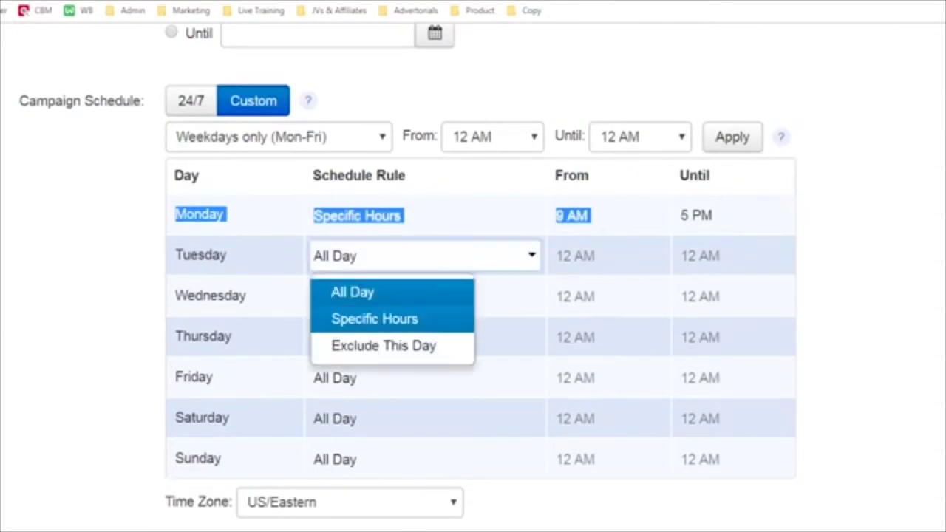
pyautogui.click(370, 317)
pyautogui.click(658, 256)
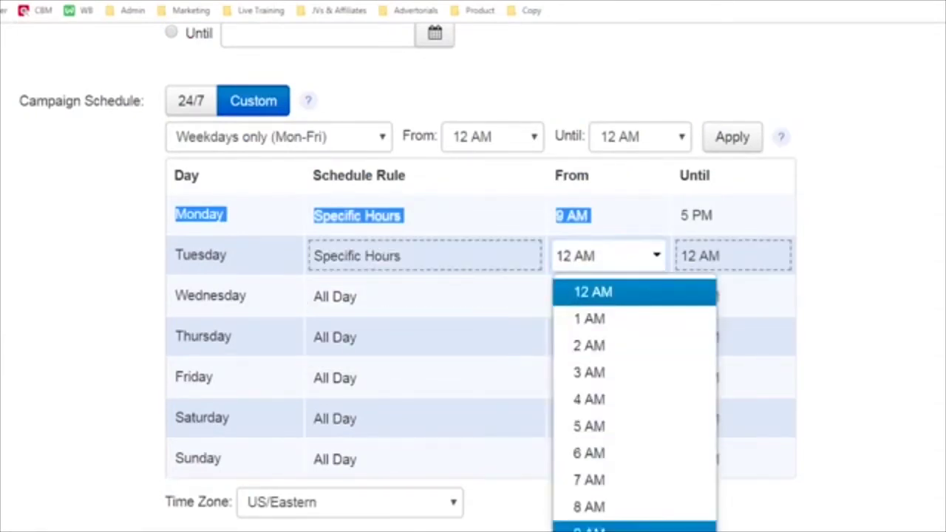
pyautogui.click(577, 523)
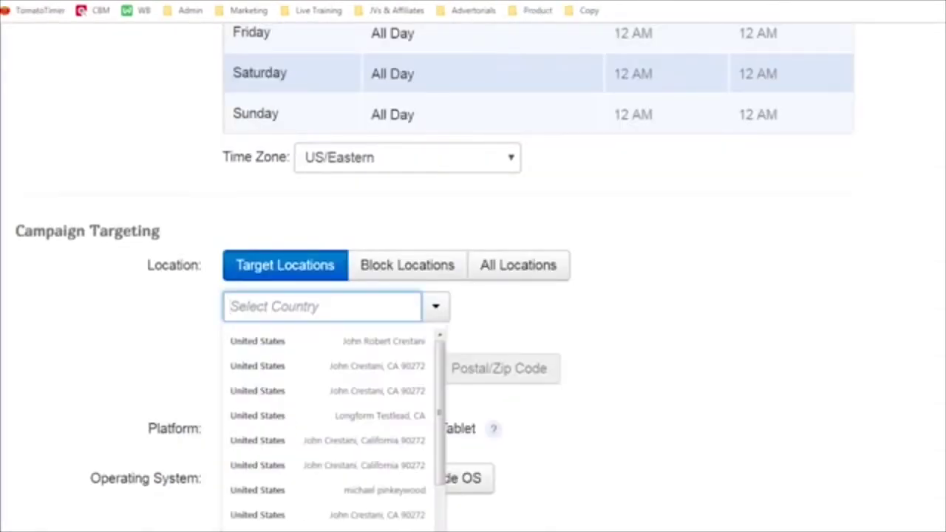
# Add United States as the targeted country and restrict the campaign platform to Desktop, excluding Smartphone and Tablet.
pyautogui.press('Down')
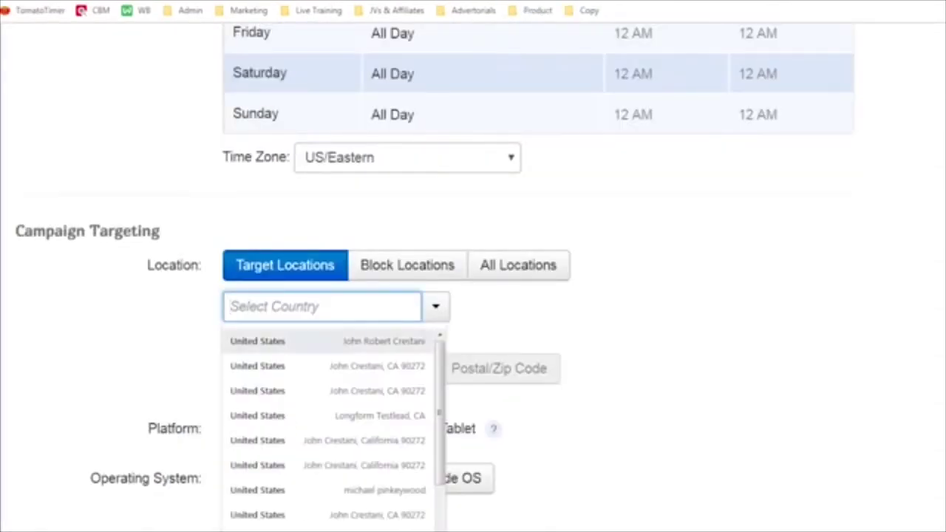
pyautogui.press('Return')
pyautogui.press('Return')
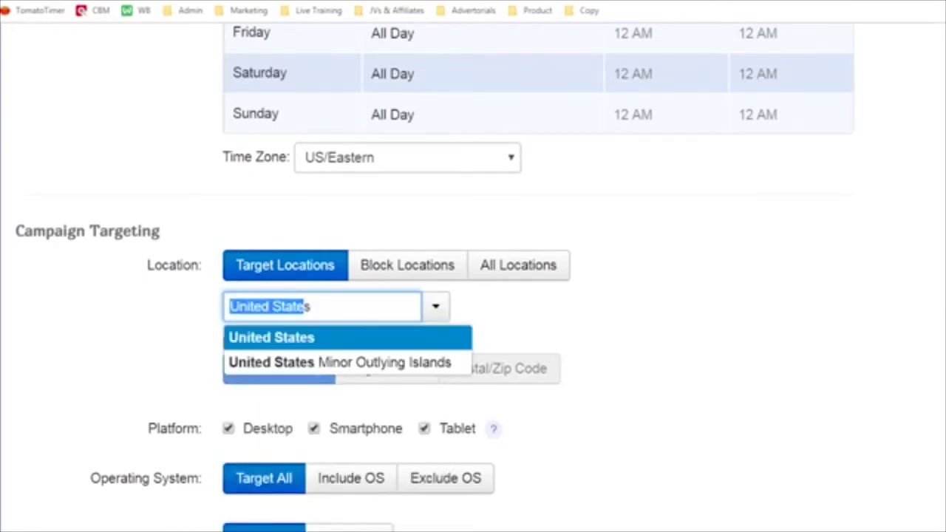
pyautogui.press('Down')
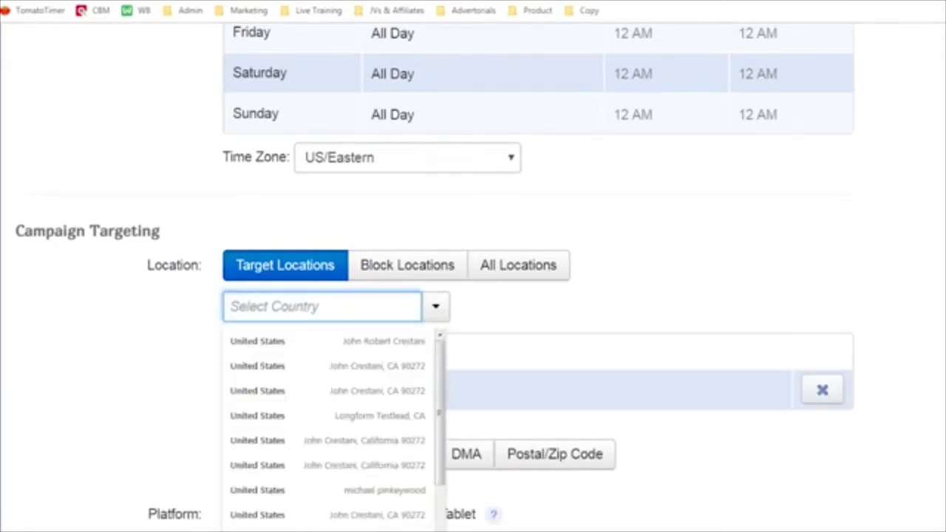
pyautogui.press('Tab')
pyautogui.scroll(-2, 472, 277)
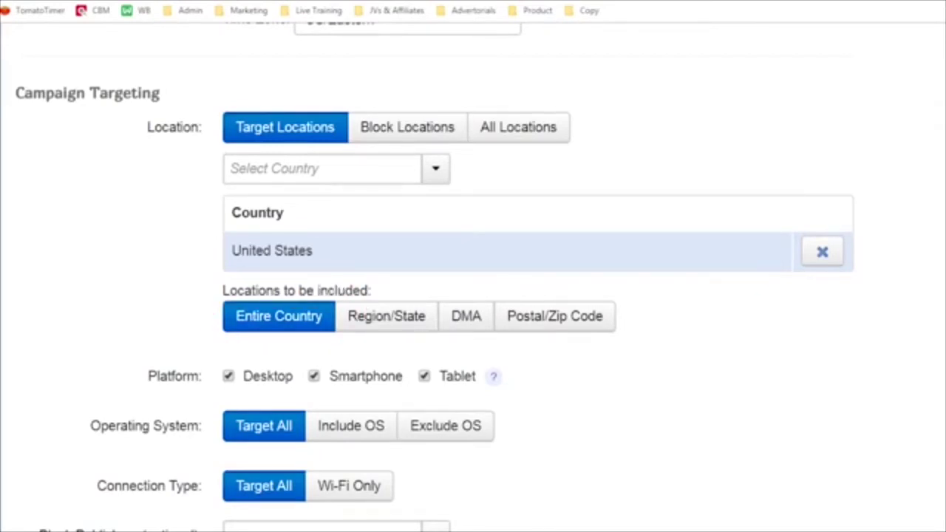
pyautogui.click(314, 375)
# Clear the autofilled CPA goal and set the bid amount to 2 USD per click, approving the higher-than-normal bid.
pyautogui.scroll(-6, 473, 295)
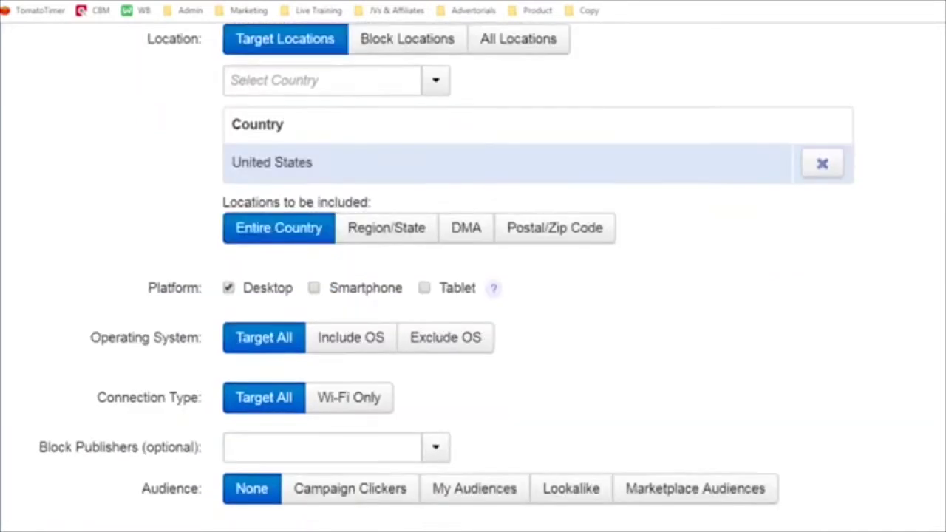
pyautogui.scroll(-1, 473, 295)
pyautogui.click(271, 212)
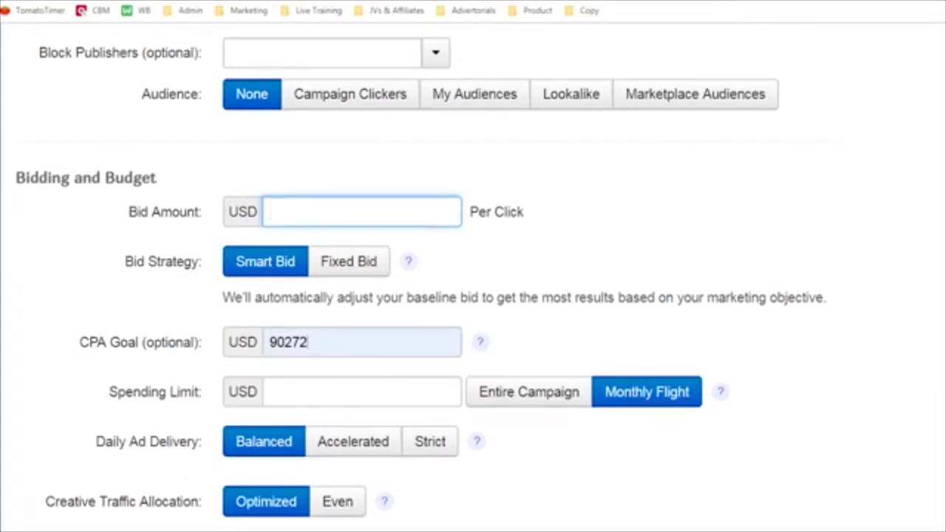
pyautogui.doubleClick(308, 342)
pyautogui.press('BackSpace')
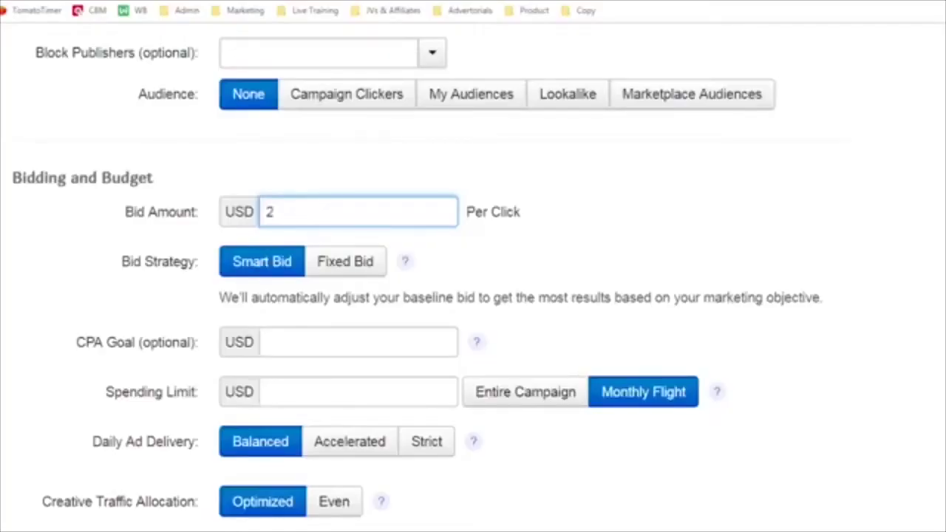
pyautogui.press('Tab')
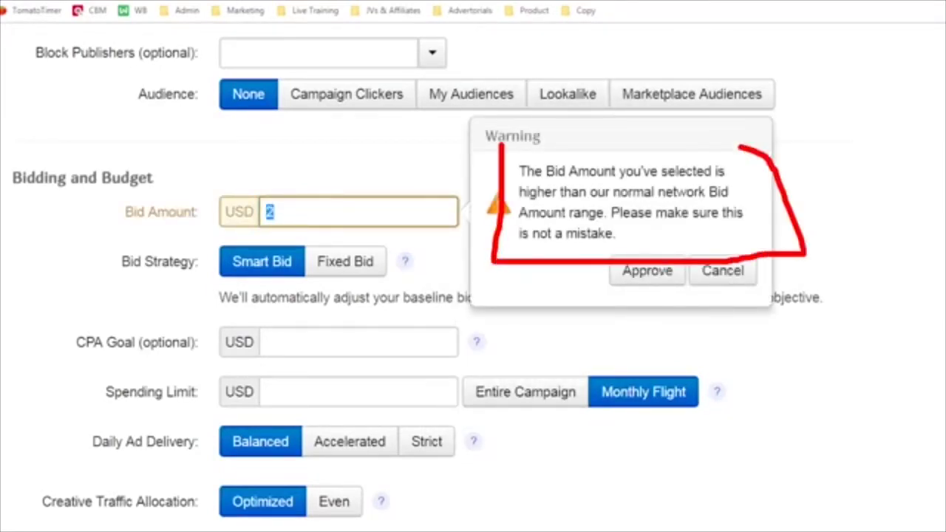
pyautogui.press('Return')
# Set the CPA goal to 25 USD and the Monthly Flight spending limit to 250 USD.
pyautogui.click(359, 341)
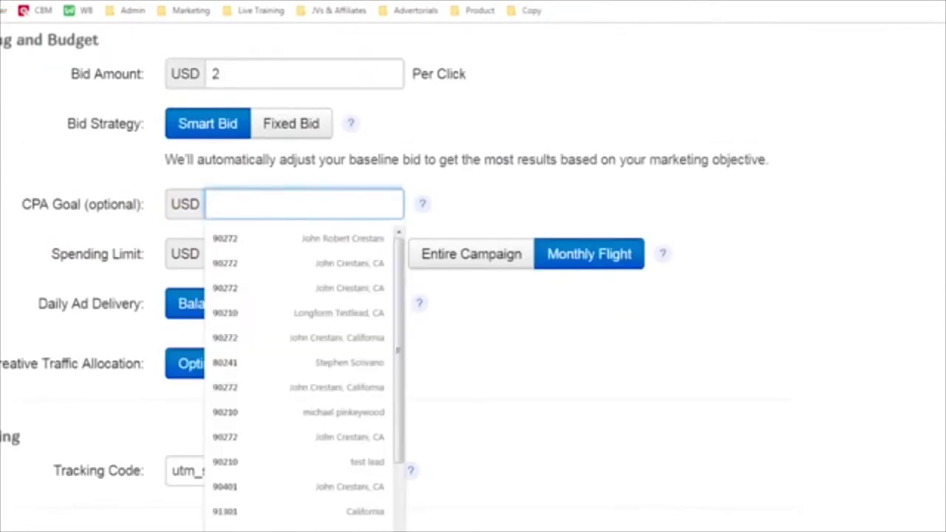
pyautogui.click(477, 341)
pyautogui.click(303, 204)
pyautogui.write('25')
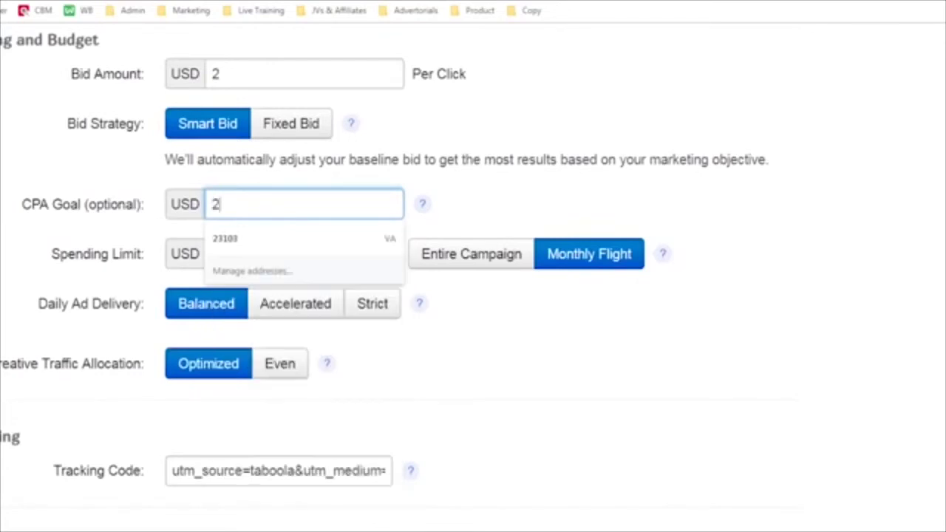
pyautogui.moveTo(423, 204)
pyautogui.click(304, 253)
pyautogui.write('1')
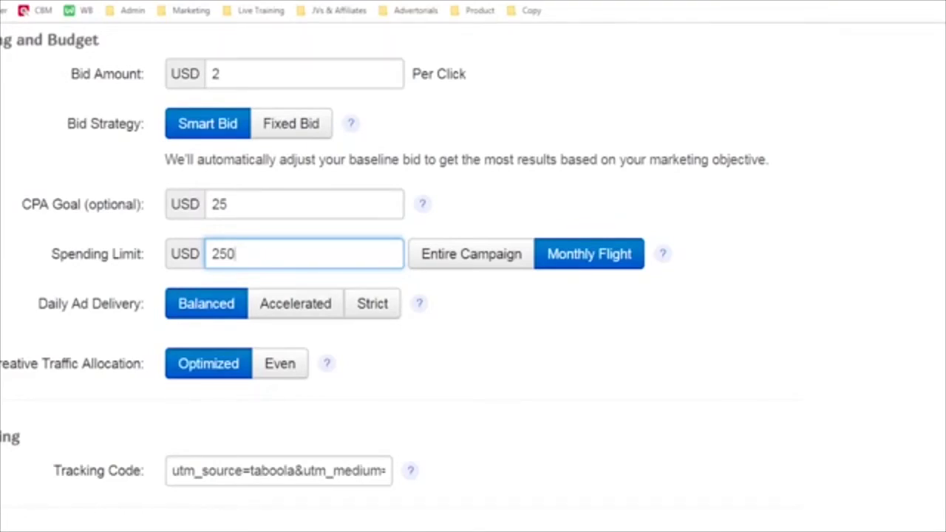
# Mark the Spending Limit setting and circle the Optimized creative traffic allocation in red, clearing the annotations.
pyautogui.moveTo(161, 279)
pyautogui.mouseDown()
pyautogui.moveTo(160, 308)
pyautogui.moveTo(252, 333)
pyautogui.moveTo(195, 275)
pyautogui.moveTo(72, 274)
pyautogui.mouseUp()
pyautogui.press('Escape')
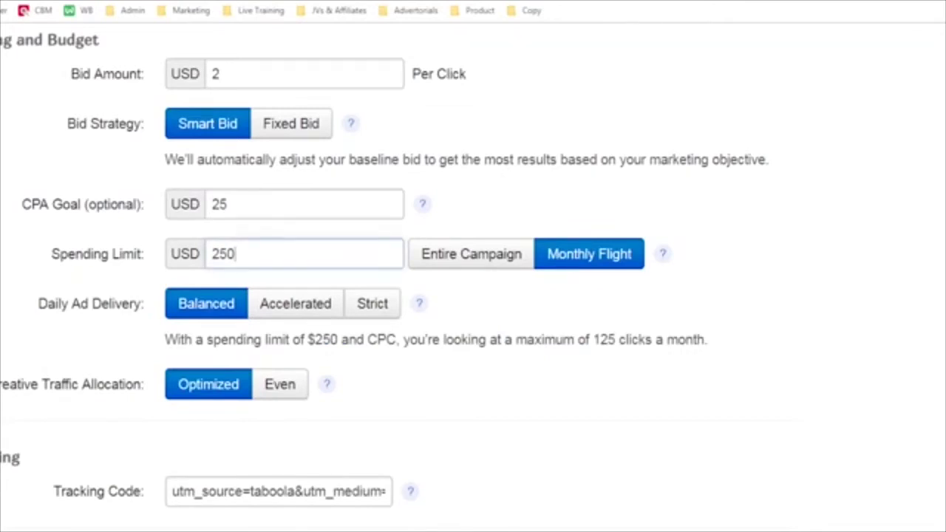
pyautogui.moveTo(152, 358)
pyautogui.mouseDown()
pyautogui.moveTo(156, 414)
pyautogui.moveTo(165, 367)
pyautogui.mouseUp()
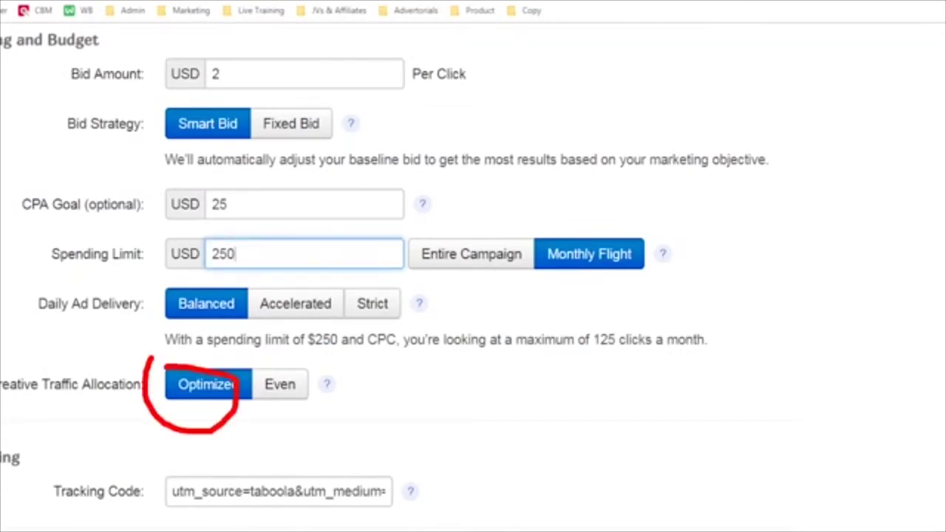
pyautogui.press('Escape')
# Leave the additional requests empty, continue to the campaign confirmation, and submit the campaign after reviewing its details.
pyautogui.scroll(-1, 473, 276)
pyautogui.scroll(-2, 473, 277)
pyautogui.click(172, 384)
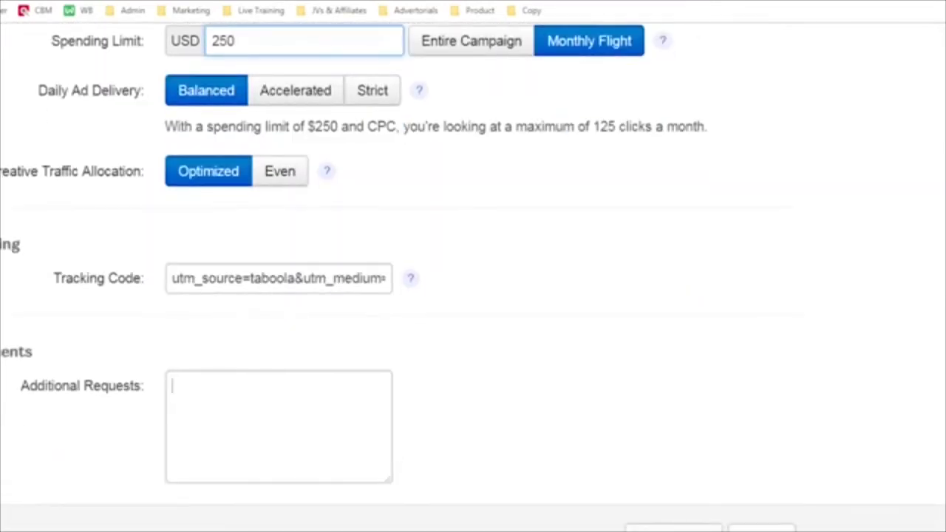
pyautogui.click(673, 528)
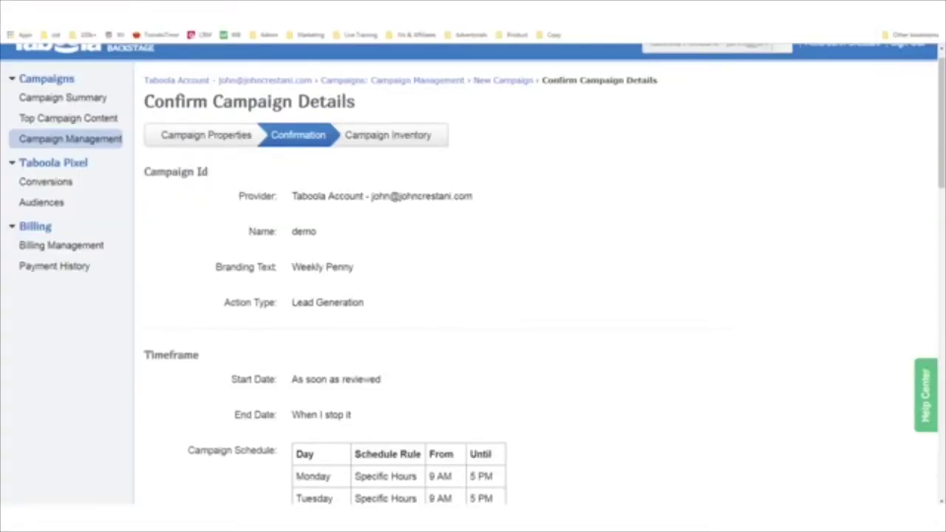
pyautogui.scroll(-15, 690, 377)
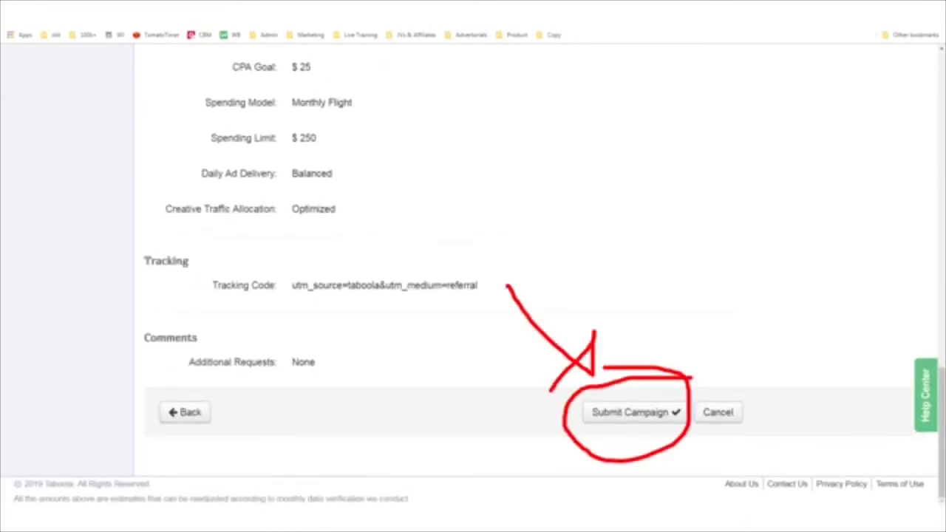
pyautogui.click(636, 411)
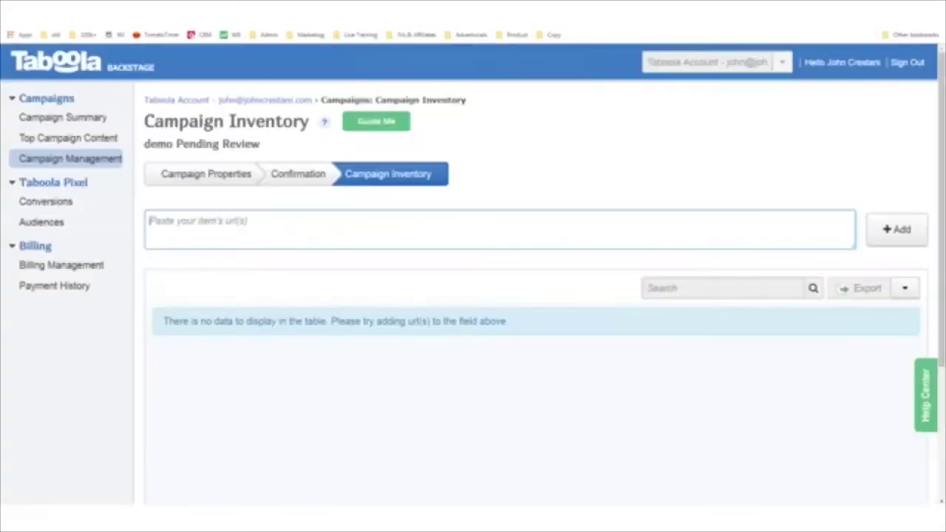
# Paste the Weekly Penny solar advertorial link as the campaign's item URL, and mark its affiliate ID parameter with a red circle and arrow.
pyautogui.click(500, 229)
pyautogui.hotkey('ctrl', 'v')
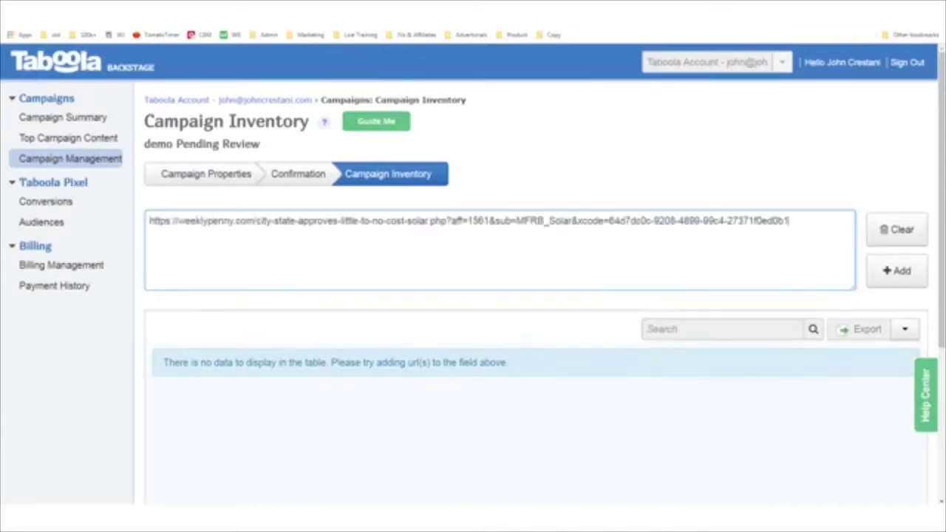
pyautogui.moveTo(787, 221); pyautogui.dragTo(111, 203)
pyautogui.click(512, 220)
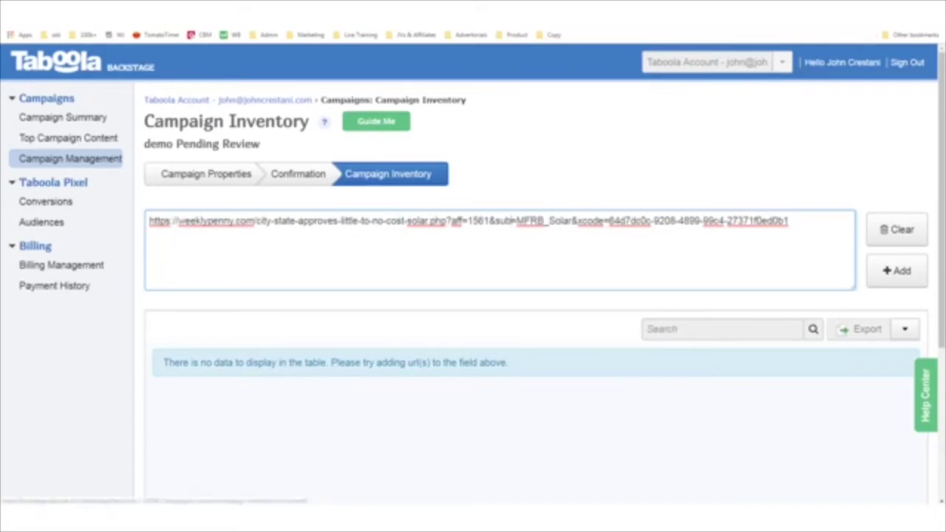
pyautogui.moveTo(486, 220)
pyautogui.mouseDown()
pyautogui.moveTo(456, 220)
pyautogui.moveTo(459, 201)
pyautogui.moveTo(420, 237)
pyautogui.moveTo(513, 207)
pyautogui.moveTo(498, 204)
pyautogui.mouseUp()
pyautogui.moveTo(303, 289)
pyautogui.mouseDown()
pyautogui.moveTo(403, 260)
pyautogui.moveTo(399, 290)
pyautogui.moveTo(387, 255)
pyautogui.mouseUp()
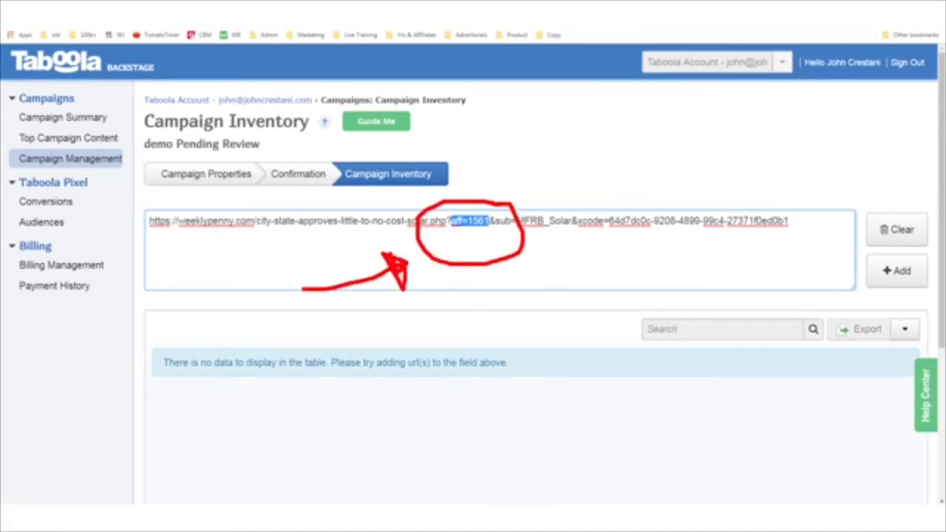
# Point a second red arrow at the link's affiliate ID, clear the annotations, and add the link as a campaign item.
pyautogui.moveTo(616, 150)
pyautogui.mouseDown()
pyautogui.moveTo(587, 174)
pyautogui.moveTo(535, 157)
pyautogui.moveTo(547, 204)
pyautogui.mouseUp()
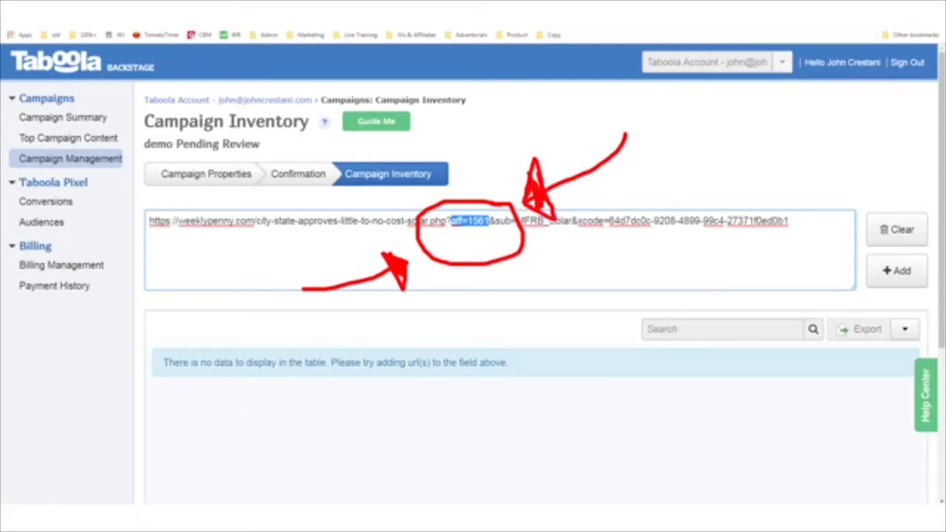
pyautogui.press('Escape')
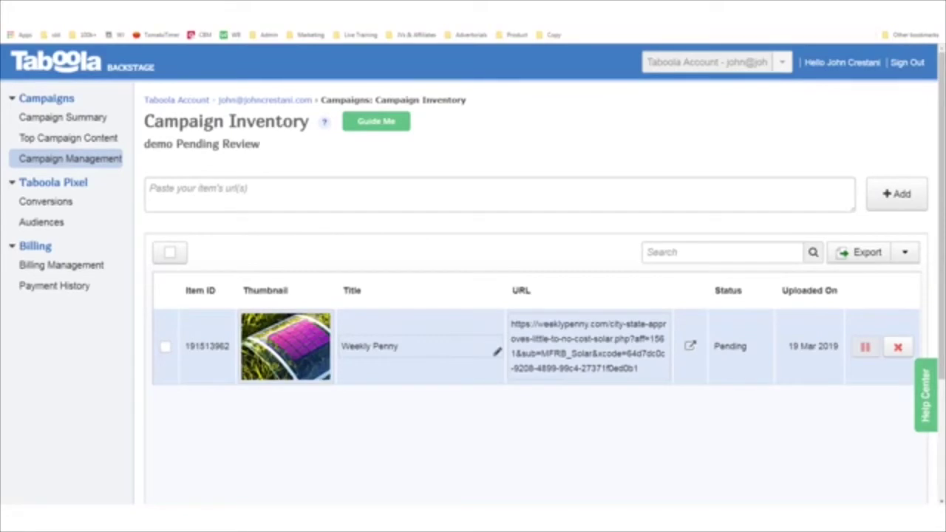
# Examine the new item's title editor and the rest of the Campaign Inventory page.
pyautogui.click(497, 351)
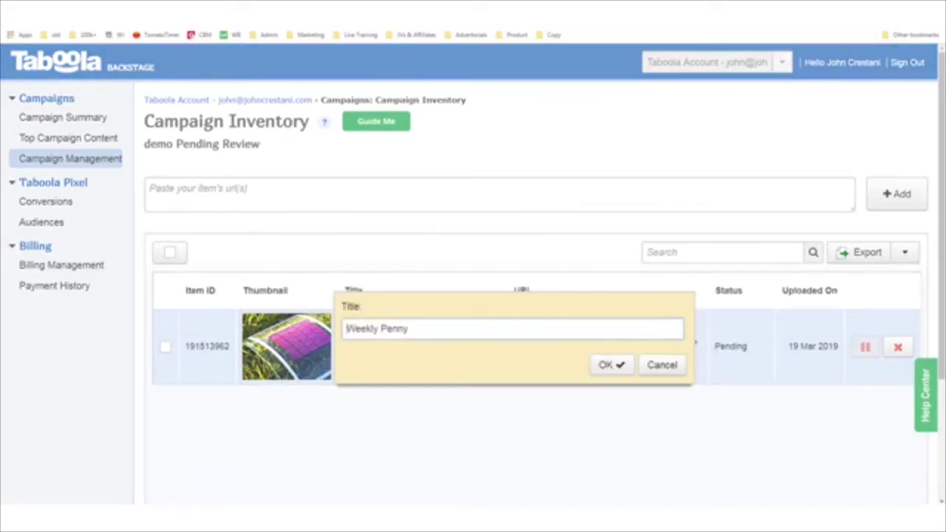
pyautogui.press('Return')
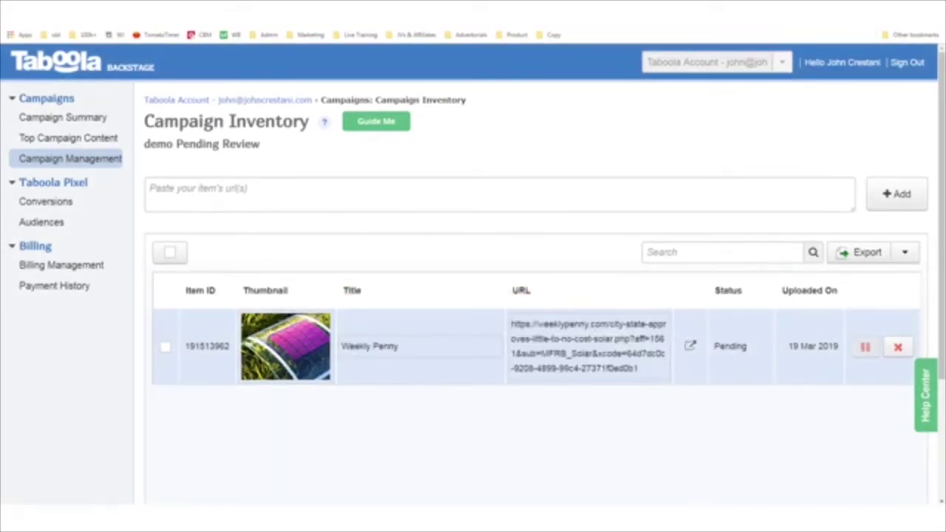
pyautogui.scroll(-2, 473, 296)
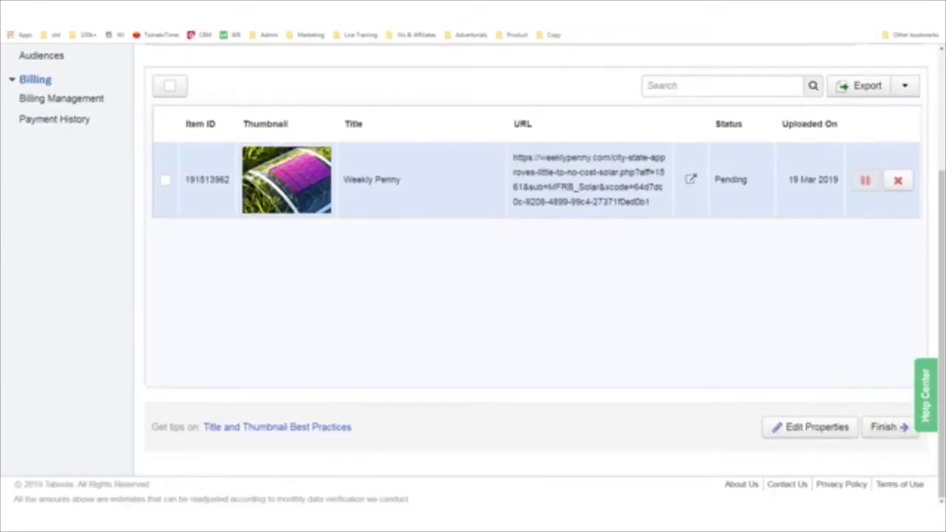
pyautogui.scroll(2, 473, 273)
pyautogui.scroll(1, 473, 274)
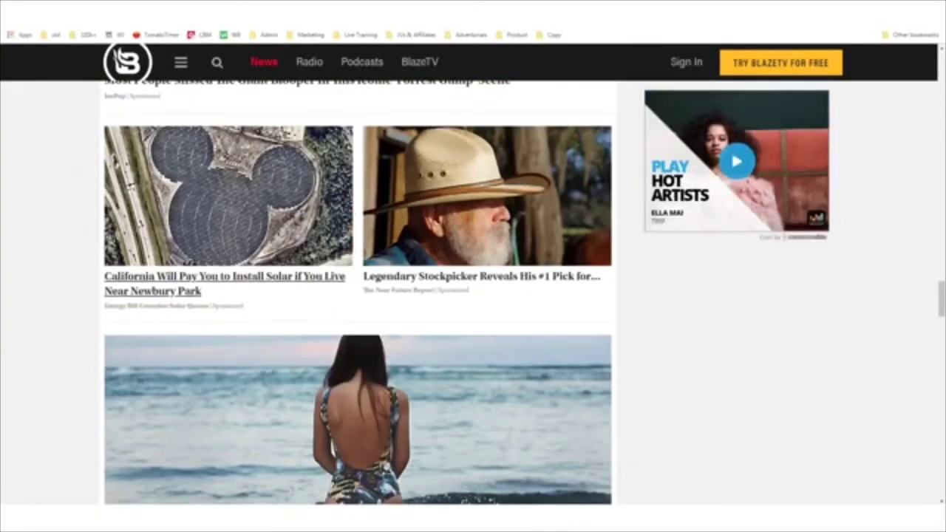
# Replace the item's title with the copied Blaze ad headline "California Will Pay You to Install Solar if You Live Near Newbury Park".
pyautogui.moveTo(104, 276); pyautogui.dragTo(201, 291)
pyautogui.hotkey('ctrl', 'c')
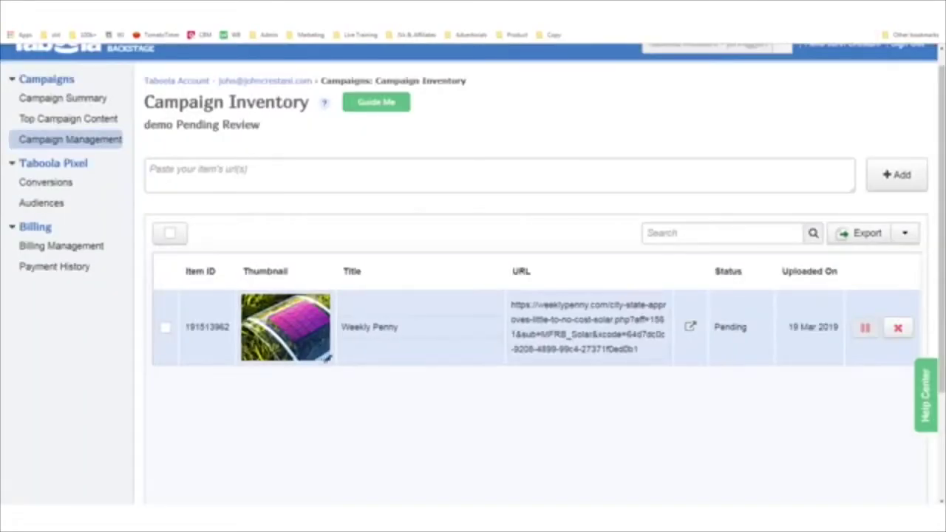
pyautogui.click(493, 333)
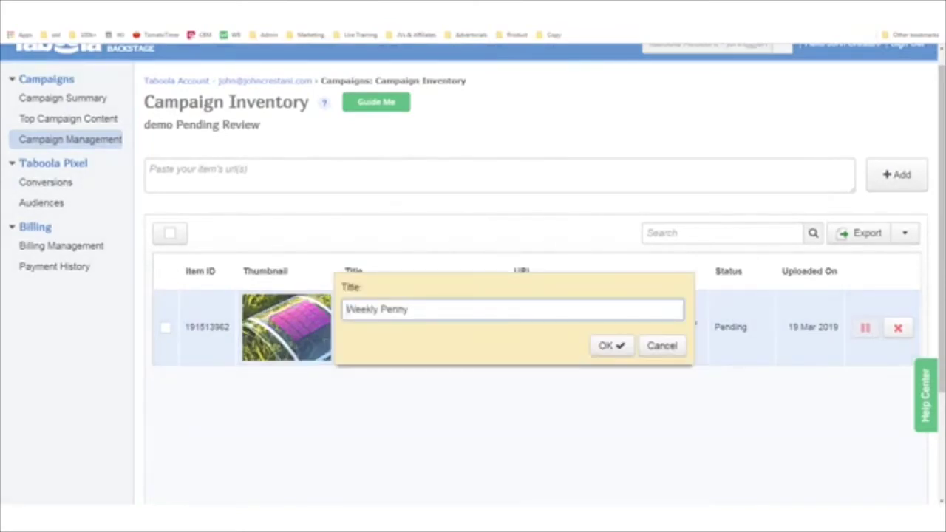
pyautogui.hotkey('ctrl', 'a')
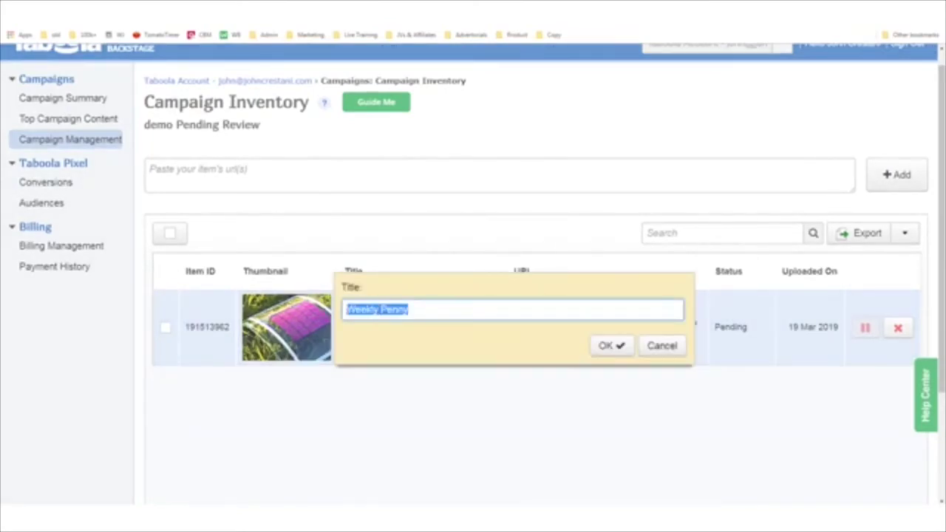
pyautogui.hotkey('ctrl', 'v')
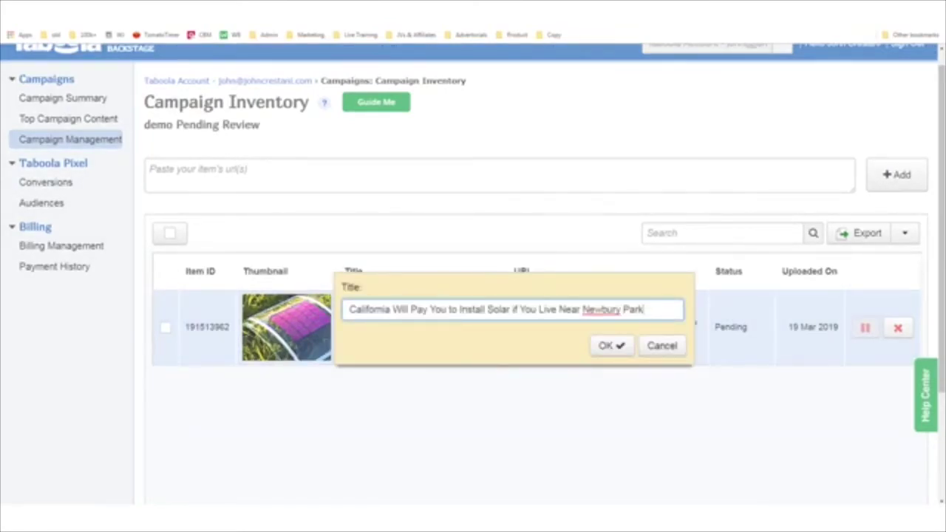
pyautogui.hotkey('ctrl', 'shift', 'Left')
pyautogui.hotkey('ctrl', 'shift', 'Left')
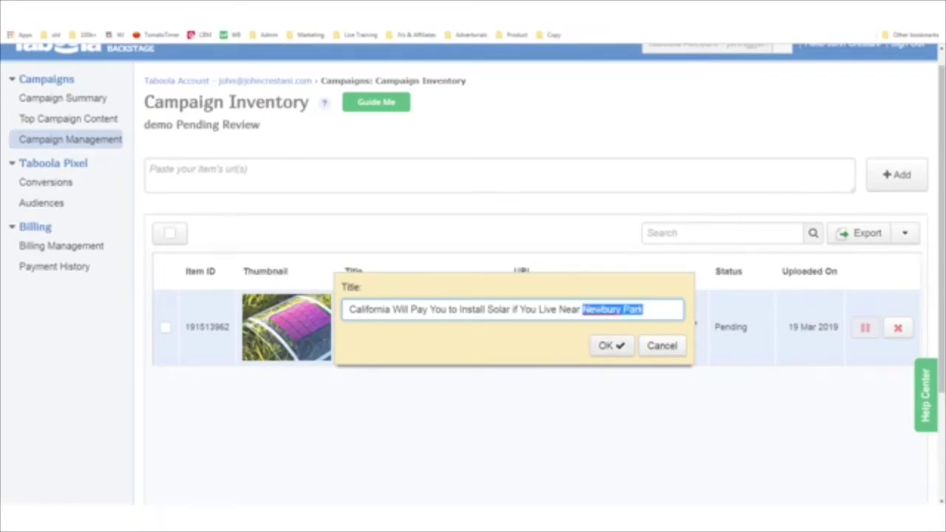
pyautogui.click(597, 310)
pyautogui.hotkey('ctrl', 'z')
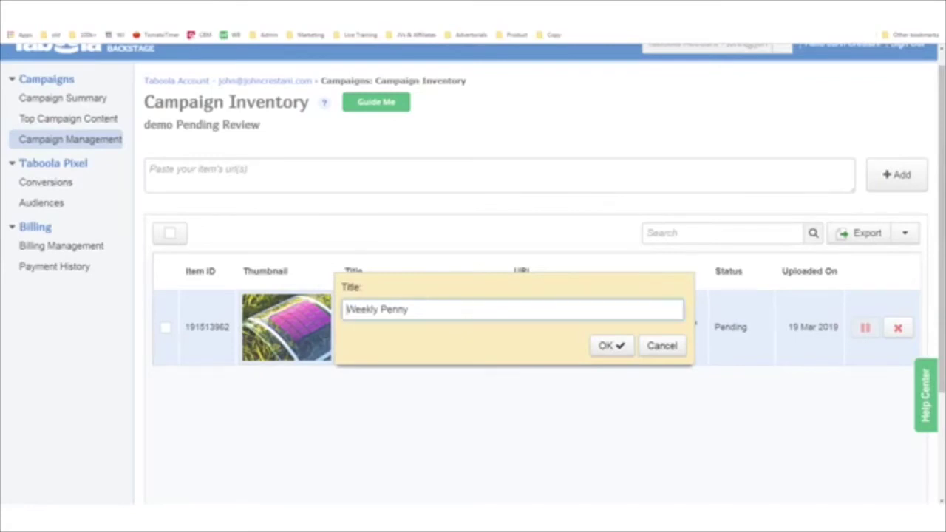
pyautogui.hotkey('ctrl', 'y')
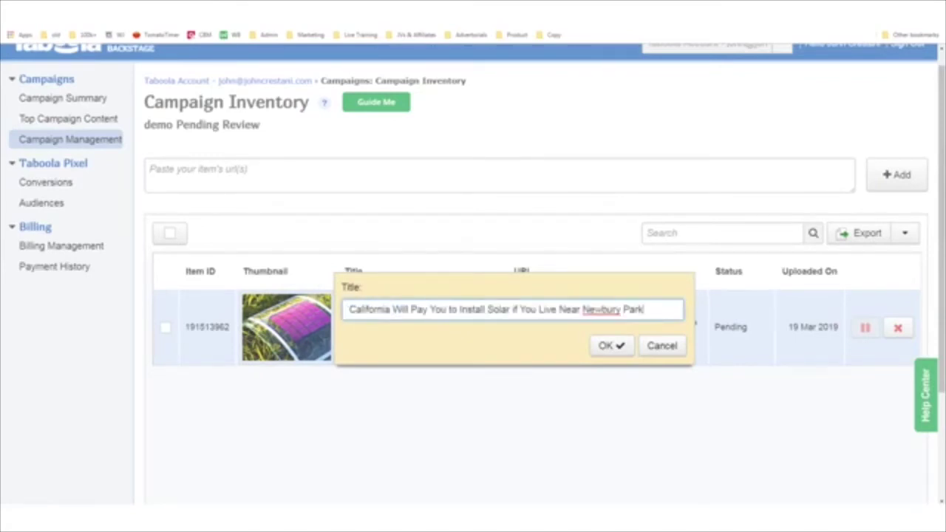
pyautogui.click(611, 345)
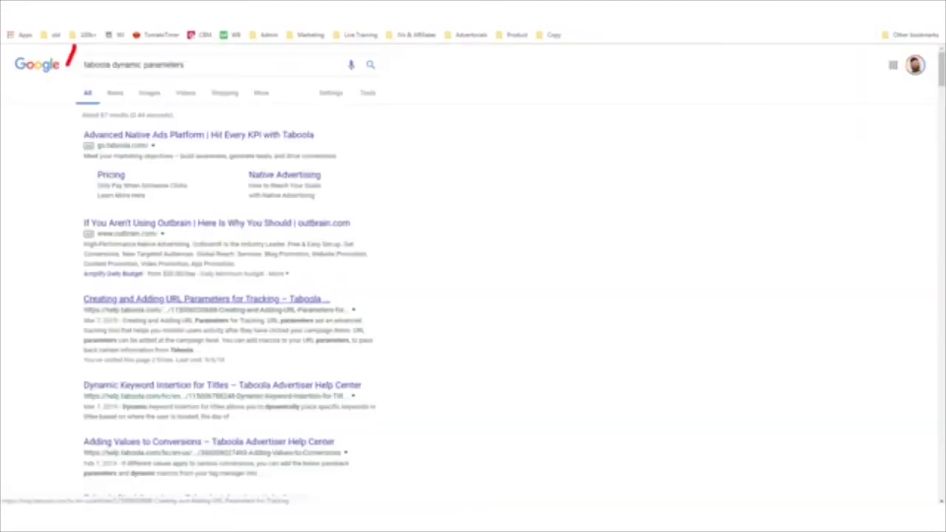
# Mark the "taboola dynamic parameters" query and its results on URL parameters and dynamic keyword insertion in red, clearing the annotations.
pyautogui.moveTo(67, 64)
pyautogui.mouseDown()
pyautogui.moveTo(241, 80)
pyautogui.moveTo(37, 50)
pyautogui.mouseUp()
pyautogui.moveTo(451, 130)
pyautogui.mouseDown()
pyautogui.moveTo(348, 110)
pyautogui.moveTo(283, 63)
pyautogui.moveTo(245, 72)
pyautogui.moveTo(259, 92)
pyautogui.mouseUp()
pyautogui.moveTo(73, 287); pyautogui.dragTo(73, 293)
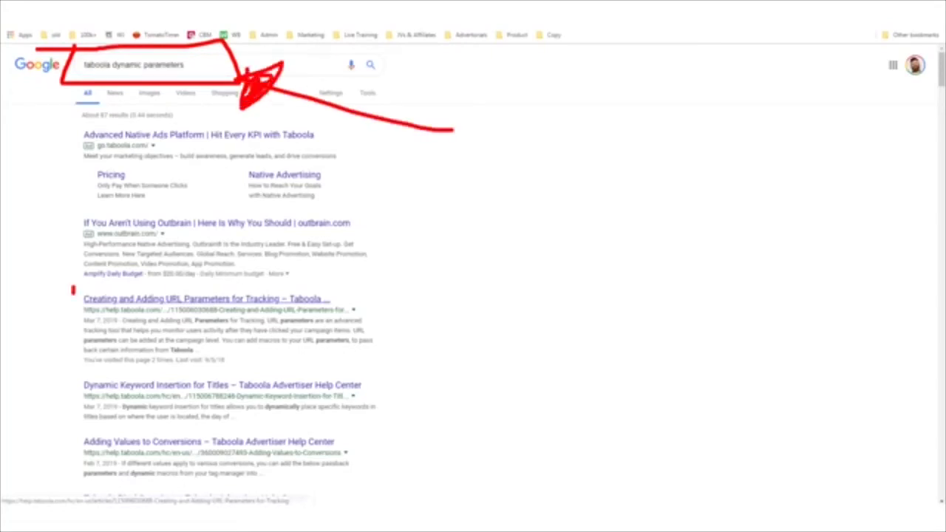
pyautogui.moveTo(73, 346)
pyautogui.mouseDown()
pyautogui.moveTo(251, 369)
pyautogui.moveTo(385, 316)
pyautogui.moveTo(308, 288)
pyautogui.moveTo(61, 280)
pyautogui.mouseUp()
pyautogui.moveTo(545, 270)
pyautogui.mouseDown()
pyautogui.moveTo(424, 297)
pyautogui.moveTo(422, 330)
pyautogui.mouseUp()
pyautogui.moveTo(390, 295); pyautogui.dragTo(427, 309)
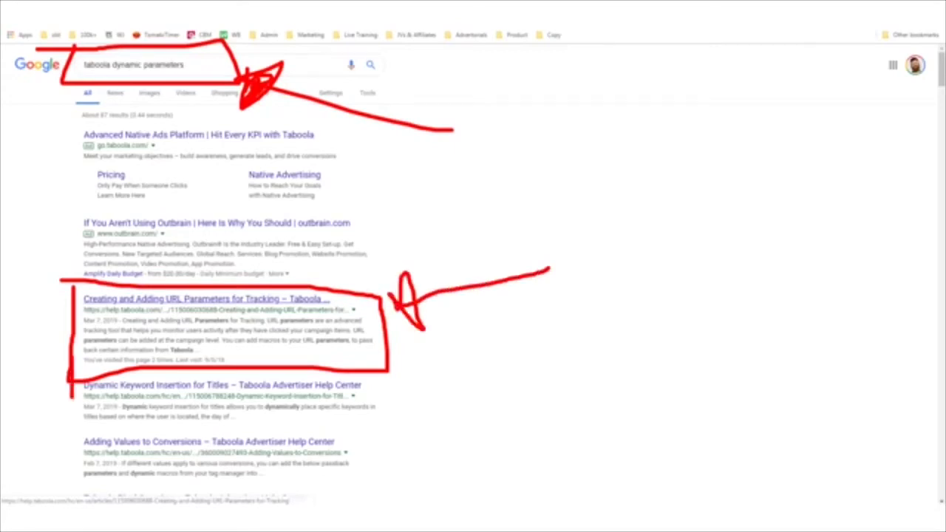
pyautogui.moveTo(66, 425)
pyautogui.mouseDown()
pyautogui.moveTo(378, 424)
pyautogui.moveTo(62, 371)
pyautogui.mouseUp()
pyautogui.moveTo(602, 392)
pyautogui.mouseDown()
pyautogui.moveTo(429, 399)
pyautogui.moveTo(431, 381)
pyautogui.mouseUp()
pyautogui.moveTo(412, 416); pyautogui.dragTo(405, 391)
pyautogui.press('Escape')
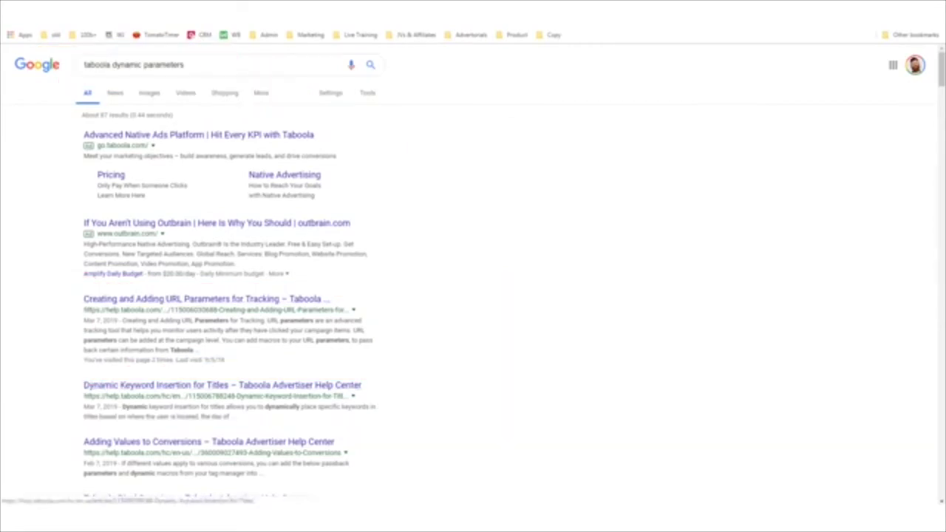
# Review the Taboola help article on URL parameters, outlining and crossing out its Tracking Code example in red.
pyautogui.click(222, 385)
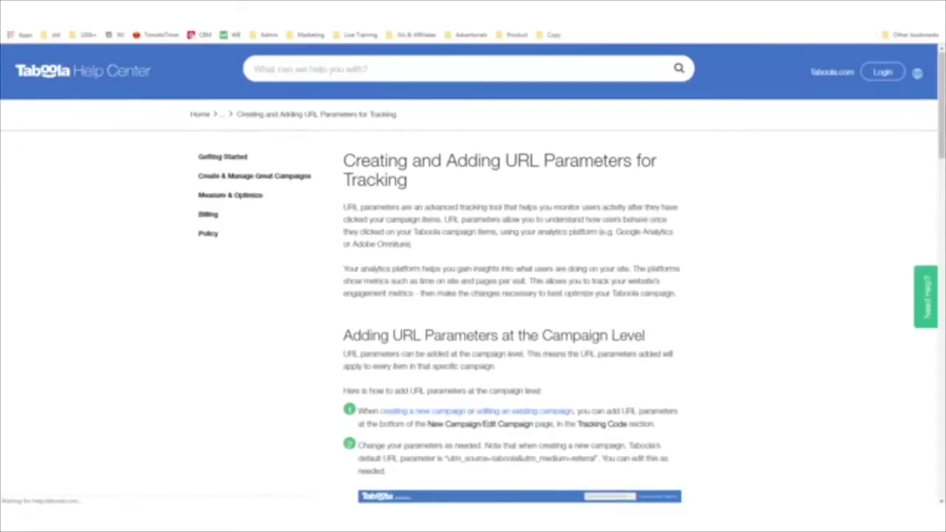
pyautogui.scroll(-7, 473, 296)
pyautogui.scroll(-4, 510, 295)
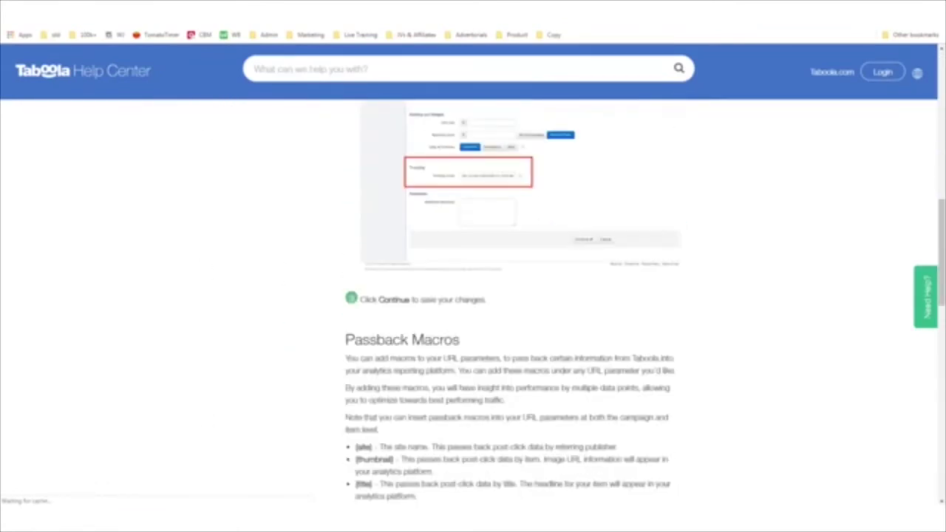
pyautogui.scroll(2, 509, 296)
pyautogui.moveTo(402, 240)
pyautogui.mouseDown()
pyautogui.moveTo(400, 283)
pyautogui.moveTo(597, 260)
pyautogui.moveTo(313, 261)
pyautogui.mouseUp()
pyautogui.moveTo(237, 222); pyautogui.dragTo(429, 257)
pyautogui.moveTo(402, 171); pyautogui.dragTo(618, 342)
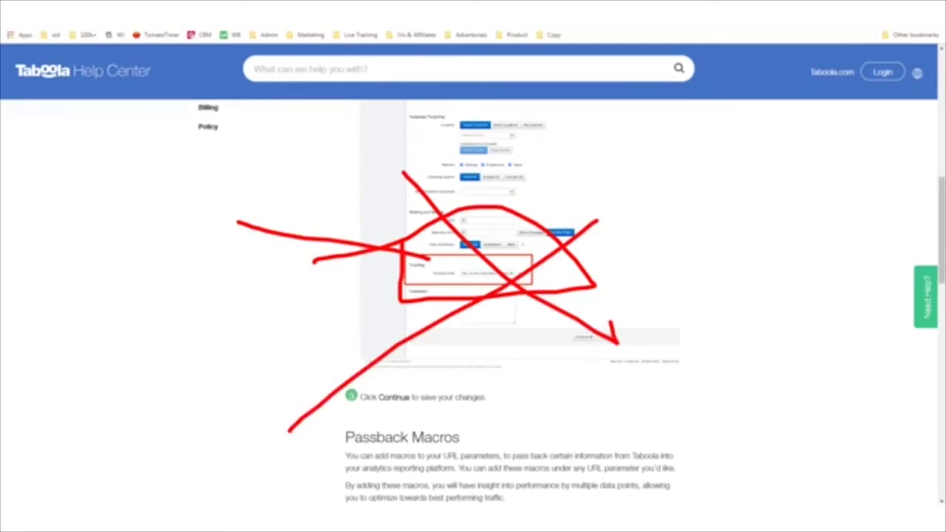
pyautogui.scroll(-4, 473, 295)
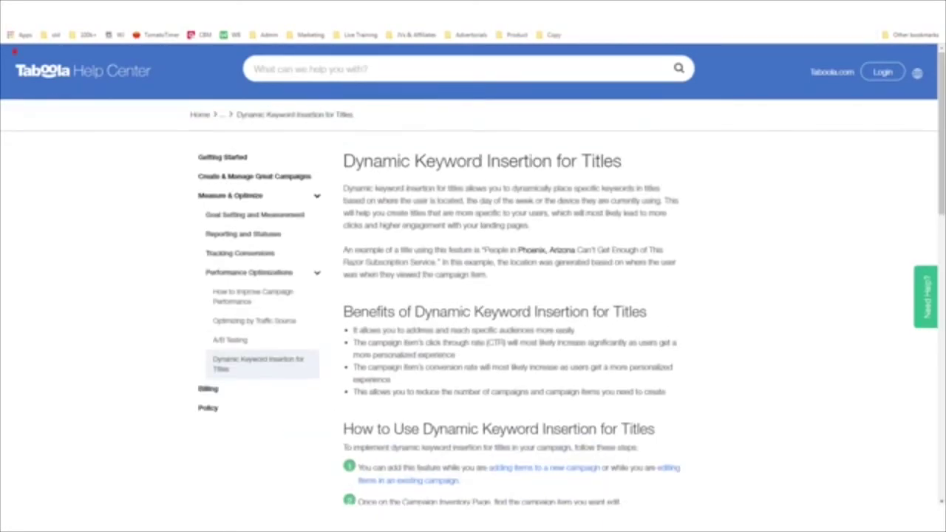
# Outline the Taboola Help Center logo and the Dynamic Keyword Insertion for Titles heading in red, adding a pointer line to the heading.
pyautogui.moveTo(13, 52)
pyautogui.mouseDown()
pyautogui.moveTo(130, 107)
pyautogui.moveTo(96, 49)
pyautogui.moveTo(8, 58)
pyautogui.mouseUp()
pyautogui.moveTo(323, 134); pyautogui.dragTo(334, 147)
pyautogui.moveTo(341, 191)
pyautogui.mouseDown()
pyautogui.moveTo(520, 99)
pyautogui.moveTo(332, 141)
pyautogui.mouseUp()
pyautogui.moveTo(850, 109); pyautogui.dragTo(729, 176)
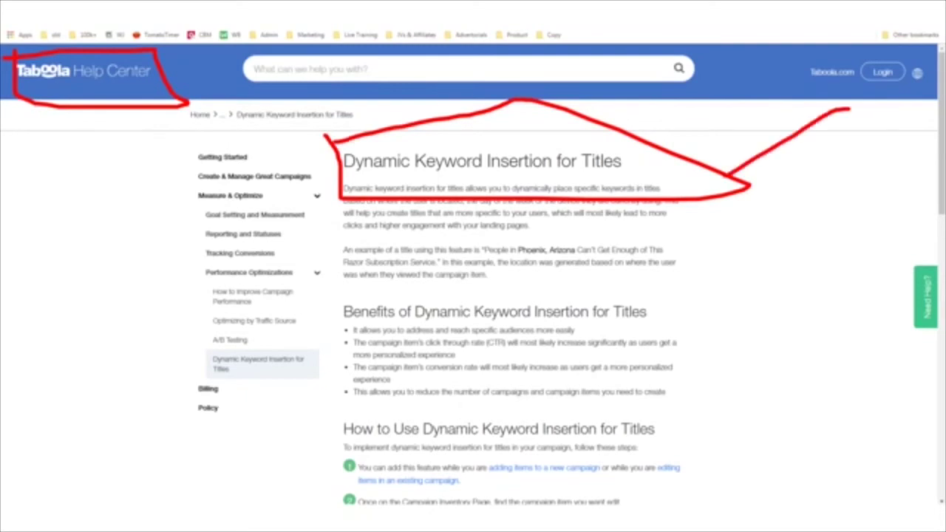
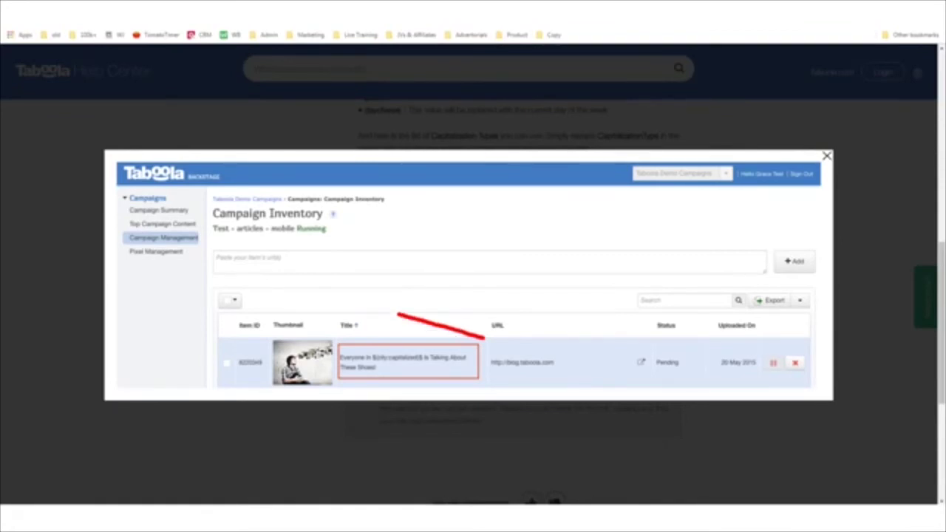
# Study the article's enlarged example title and its dynamic keyword macro format, marking the format in red and closing the example image.
pyautogui.hotkey('ctrl', '+')
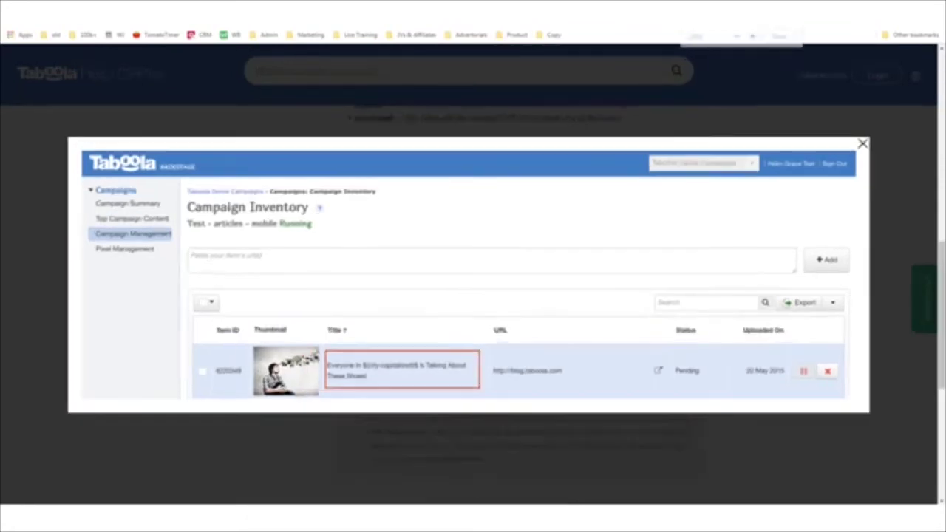
pyautogui.hotkey('ctrl', '+')
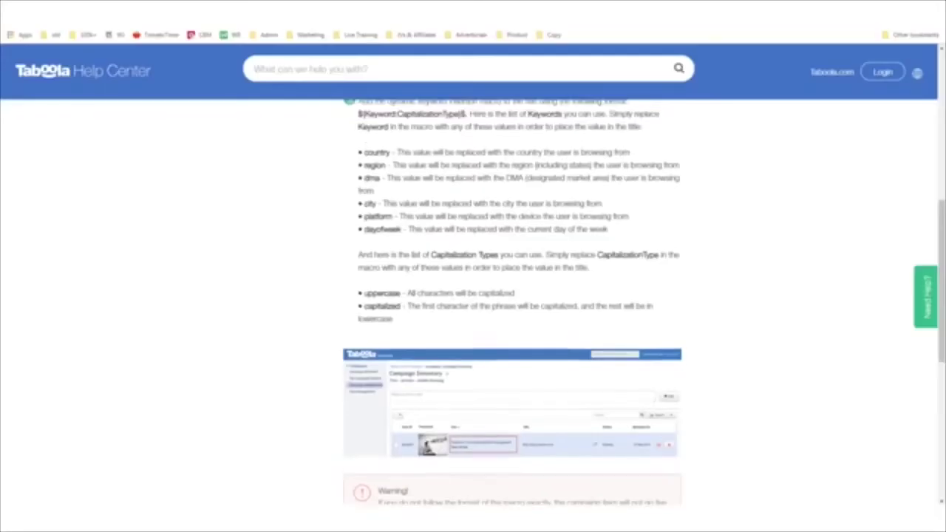
pyautogui.scroll(2, 473, 301)
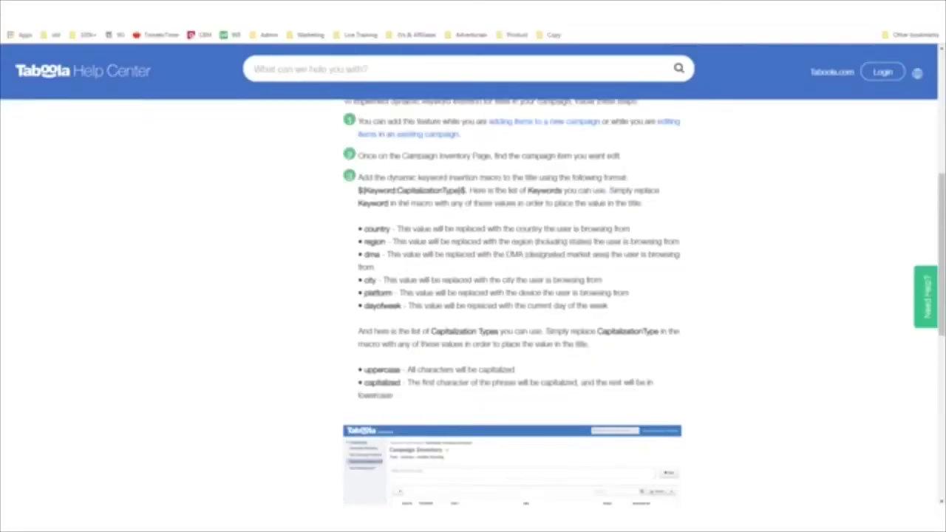
pyautogui.moveTo(465, 207); pyautogui.dragTo(455, 204)
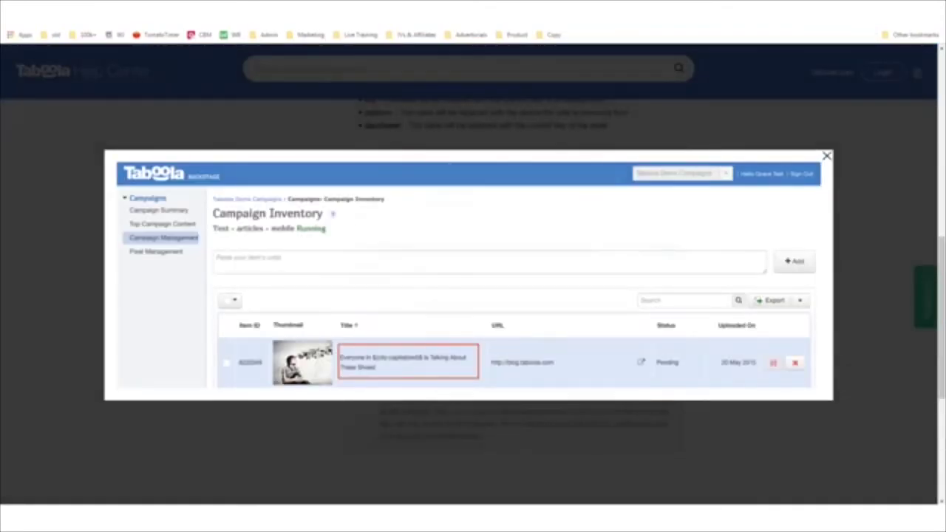
pyautogui.press('Escape')
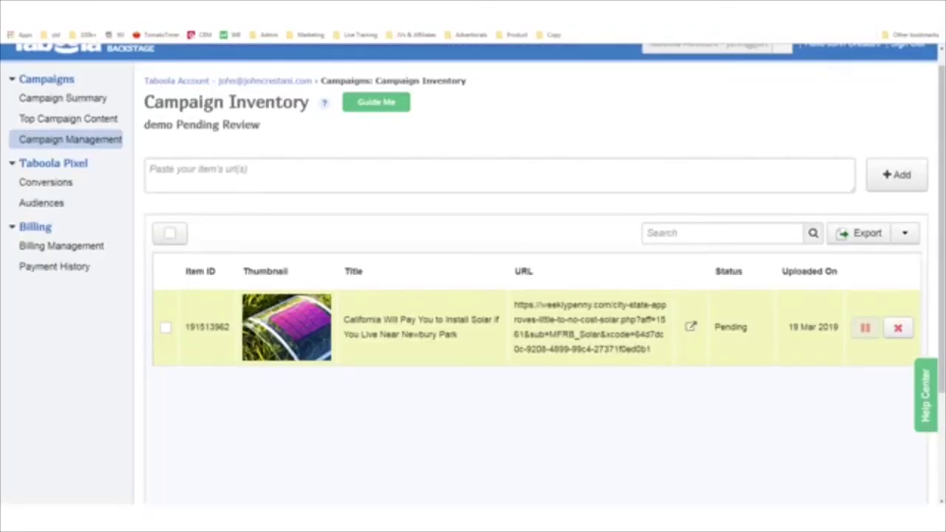
# Replace "California" in the campaign item's title with the dynamic macro ${state:capitalized}$.
pyautogui.click(499, 340)
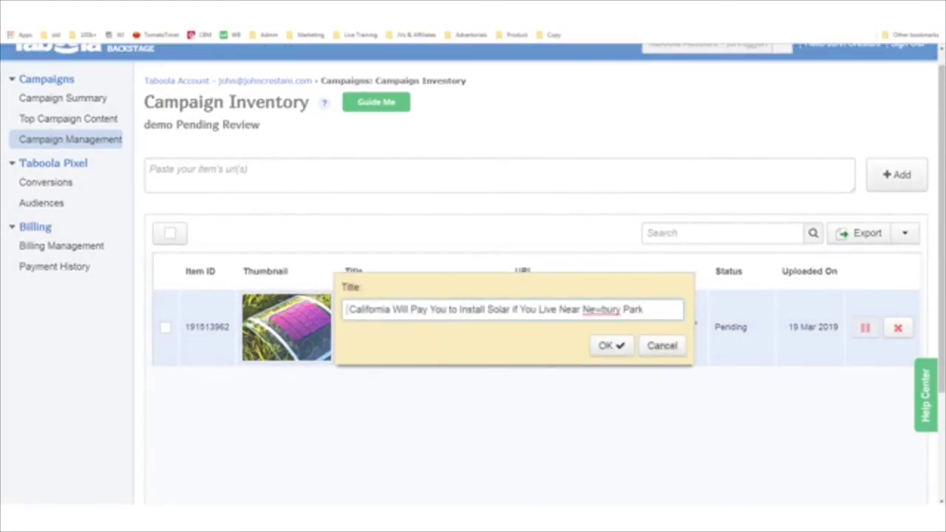
pyautogui.moveTo(394, 309); pyautogui.dragTo(346, 309)
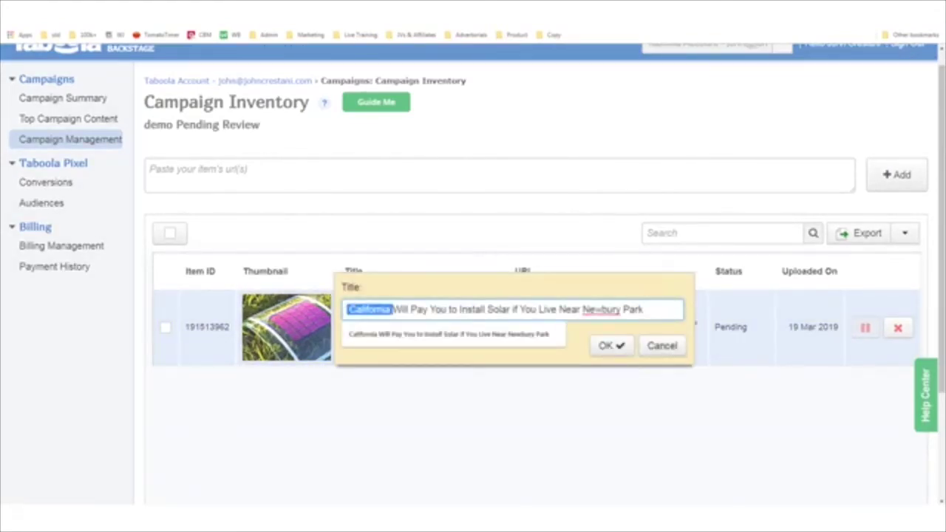
pyautogui.write('$')
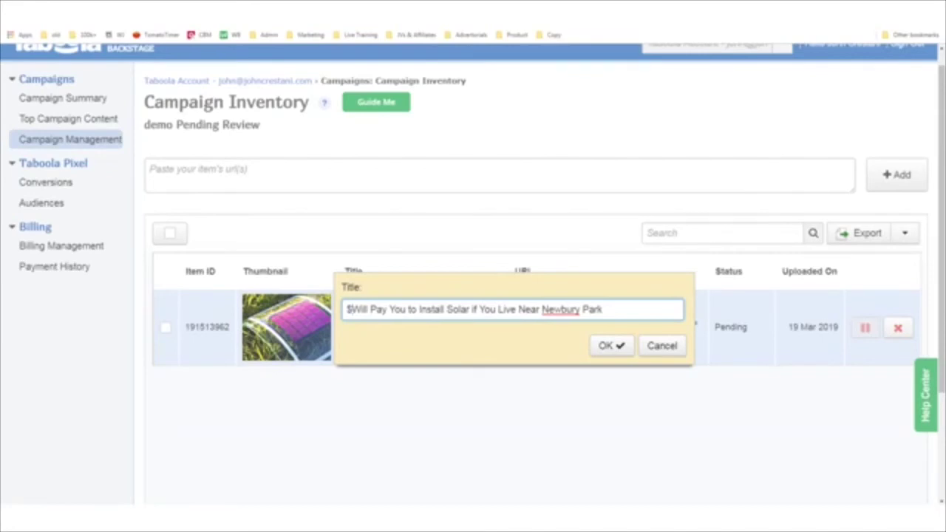
pyautogui.write('{')
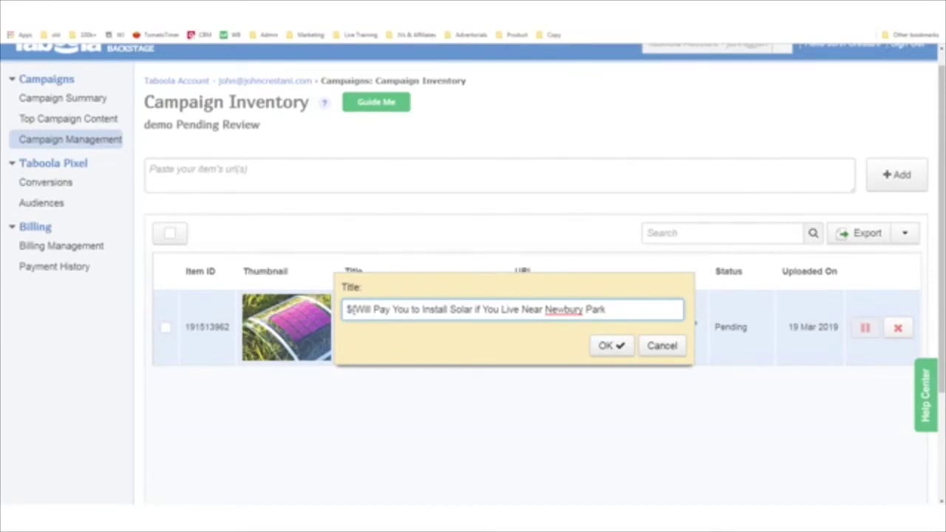
pyautogui.write('state')
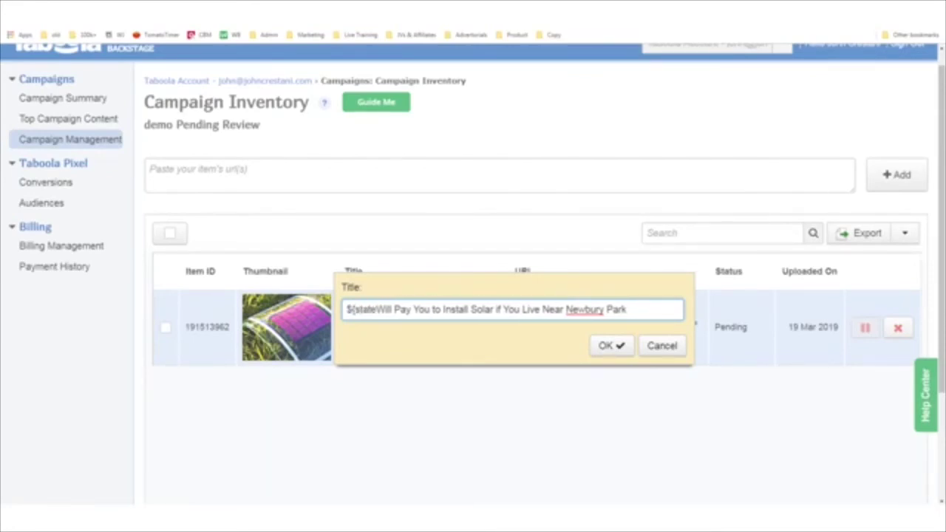
pyautogui.write(' capitalized')
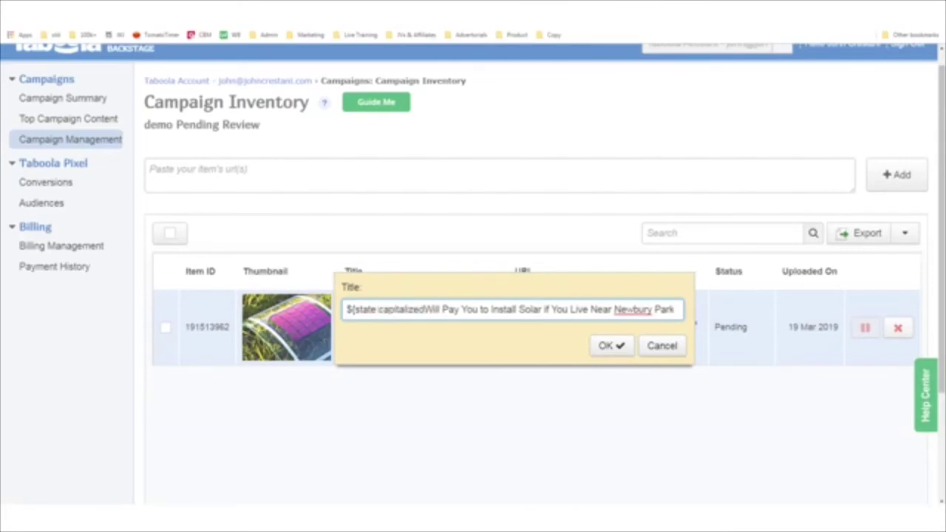
pyautogui.write('}$')
# Replace "Newbury Park" in the campaign item's title with the dynamic macro ${city:capitalized}$.
pyautogui.moveTo(622, 310); pyautogui.dragTo(681, 310)
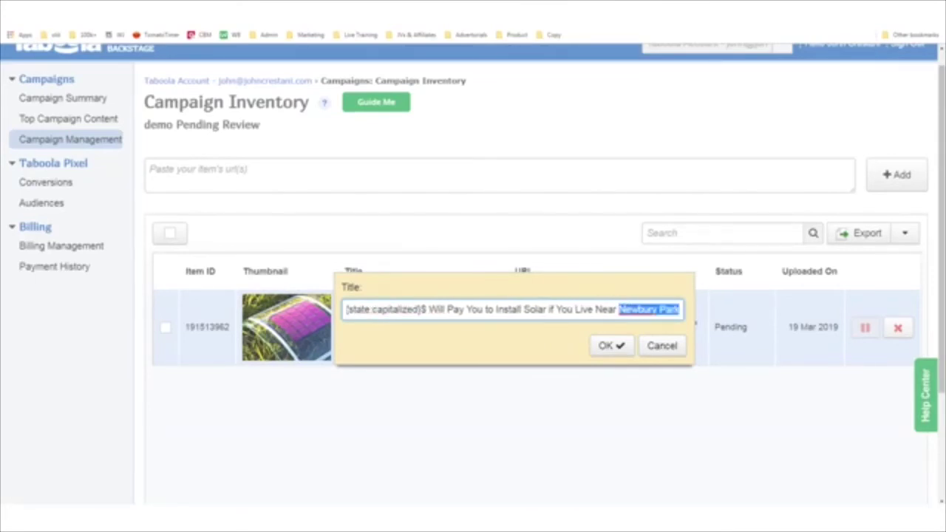
pyautogui.write('${state:capitalized}$')
pyautogui.moveTo(614, 309); pyautogui.dragTo(601, 310)
pyautogui.write('c')
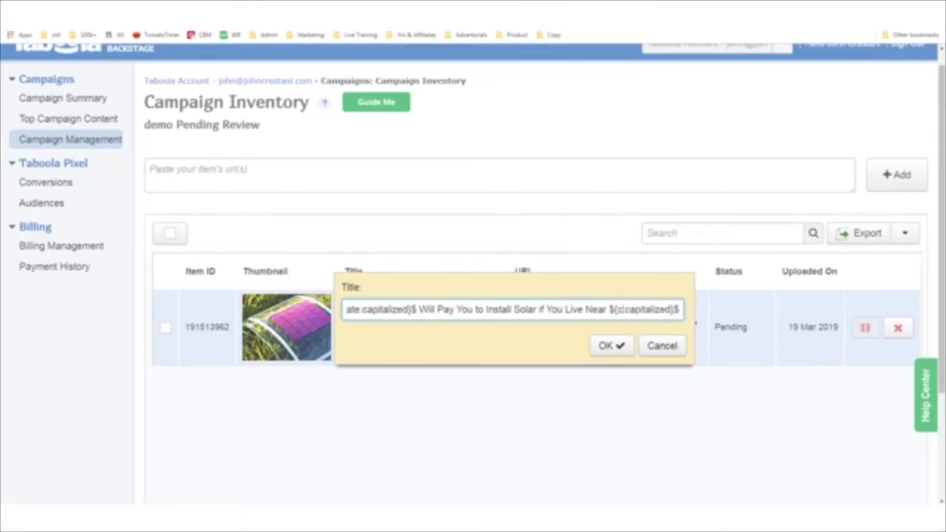
pyautogui.write('ity')
pyautogui.hotkey('ctrl', 'a')
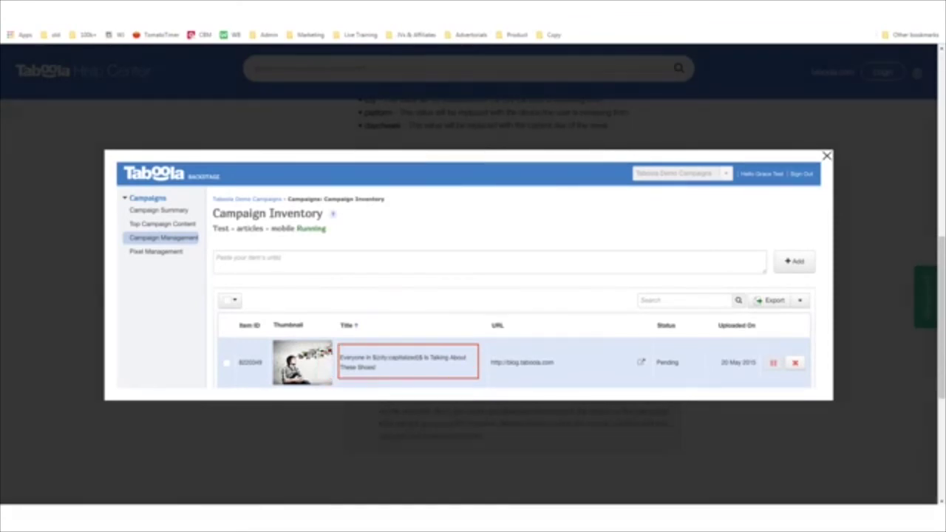
# Check the help article's supported keywords, change the title's state macro to ${region:capitalized}$, and save the title.
pyautogui.scroll(2, 382, 199)
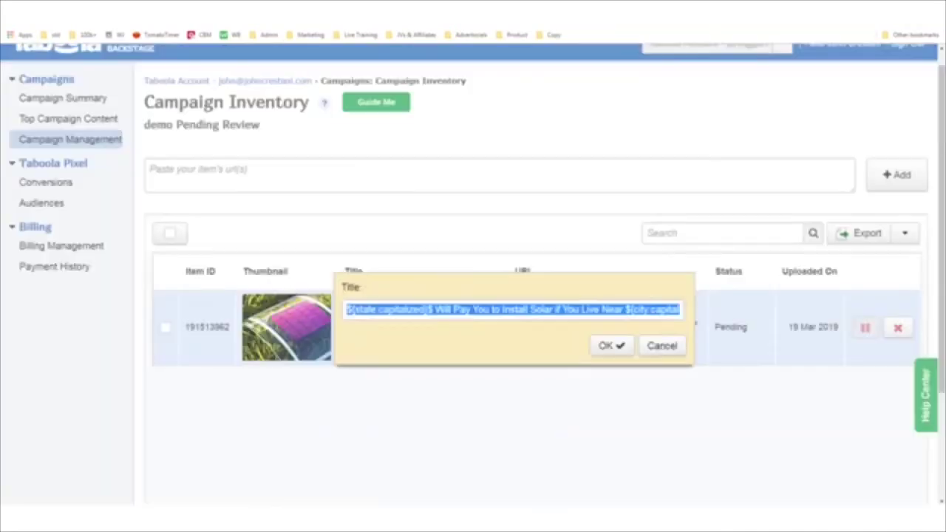
pyautogui.click(369, 310)
pyautogui.press('BackSpace')
pyautogui.press('BackSpace')
pyautogui.press('BackSpace')
pyautogui.press('BackSpace')
pyautogui.write('reg')
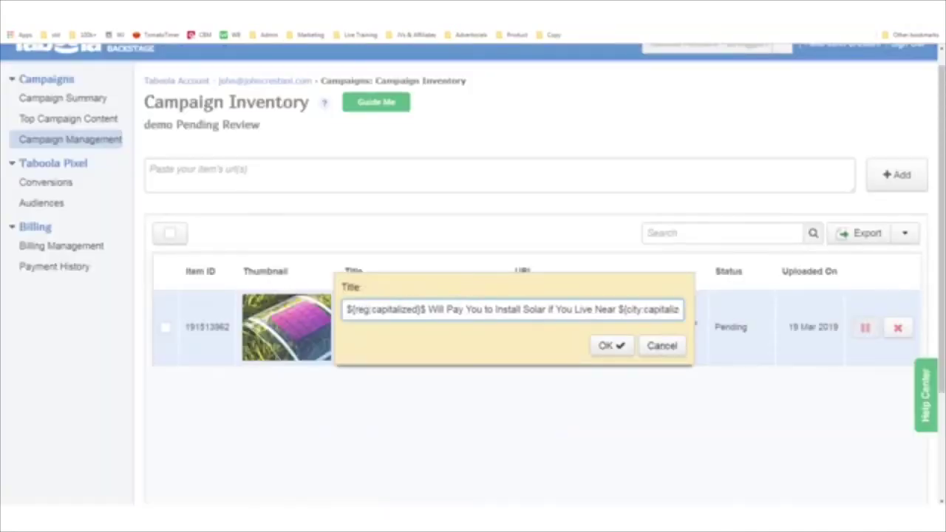
pyautogui.write('ion')
pyautogui.press('Return')
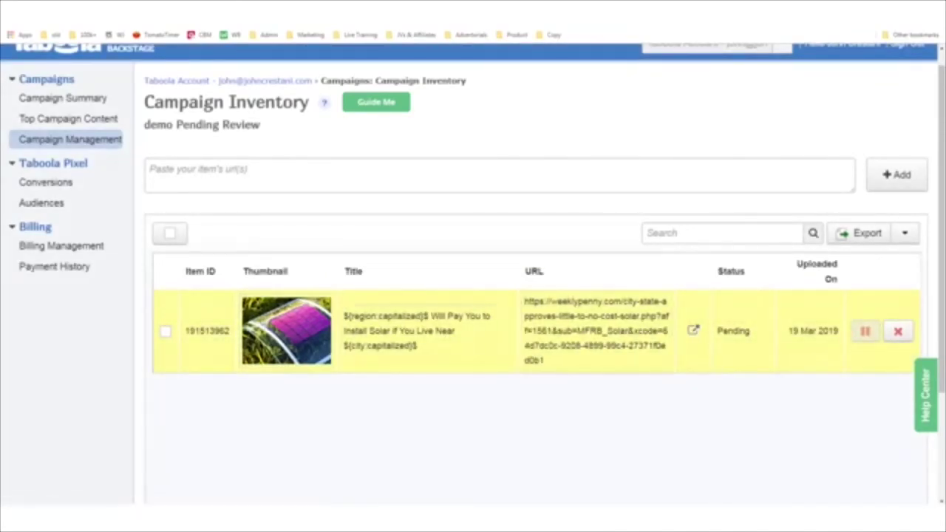
pyautogui.scroll(-2, 473, 296)
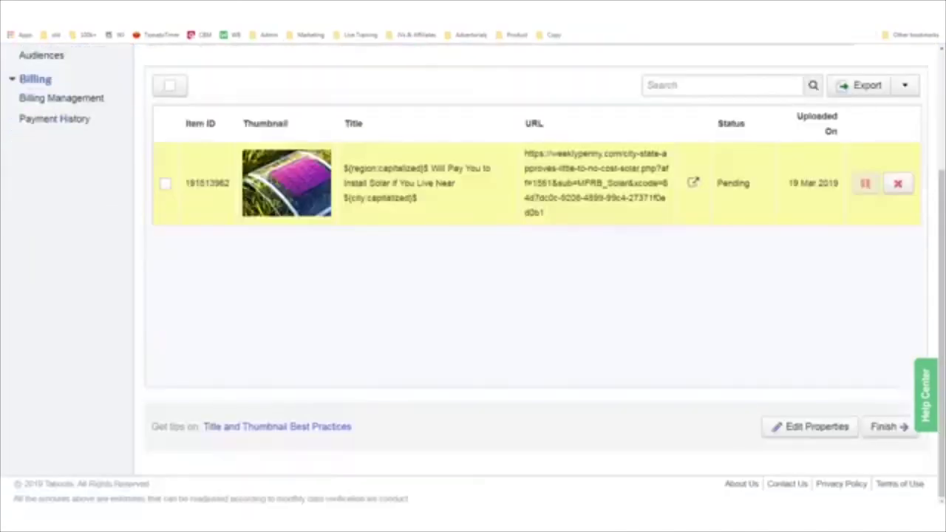
pyautogui.scroll(3, 473, 295)
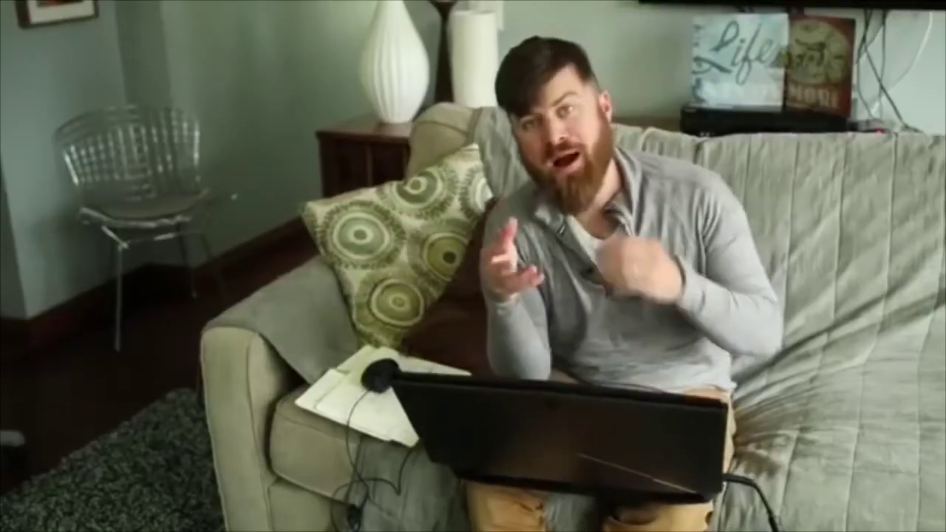